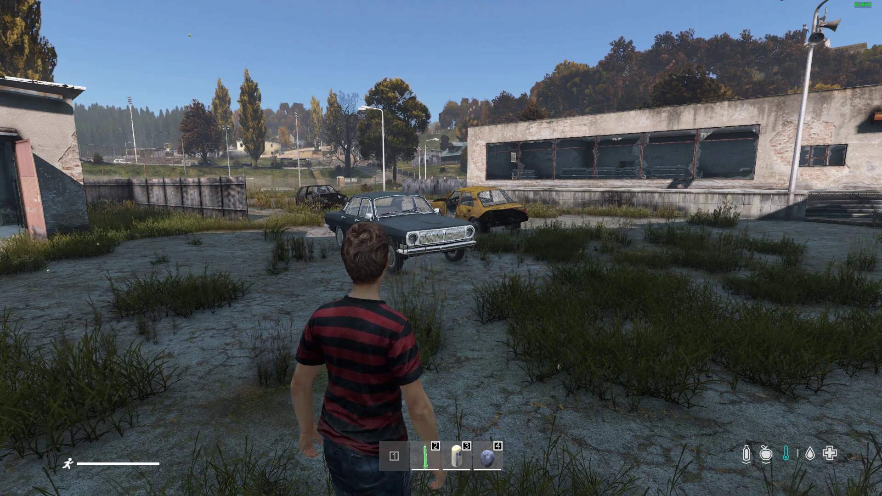
Switch to first-person view and walk around to the front of the black Olga 24.
key("w")
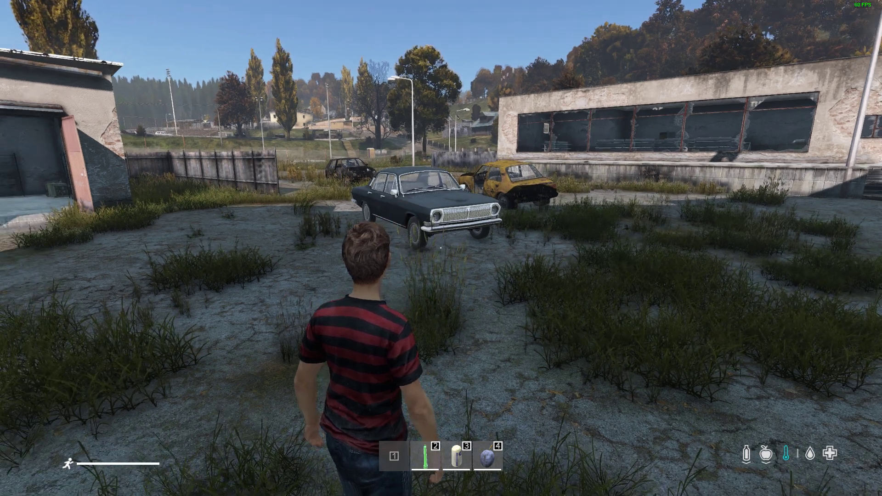
key("Return")
key("w")
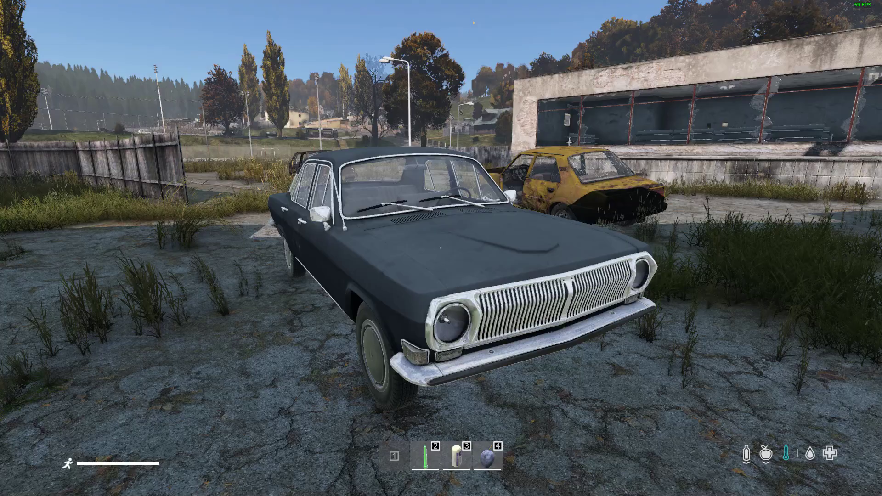
key("d")
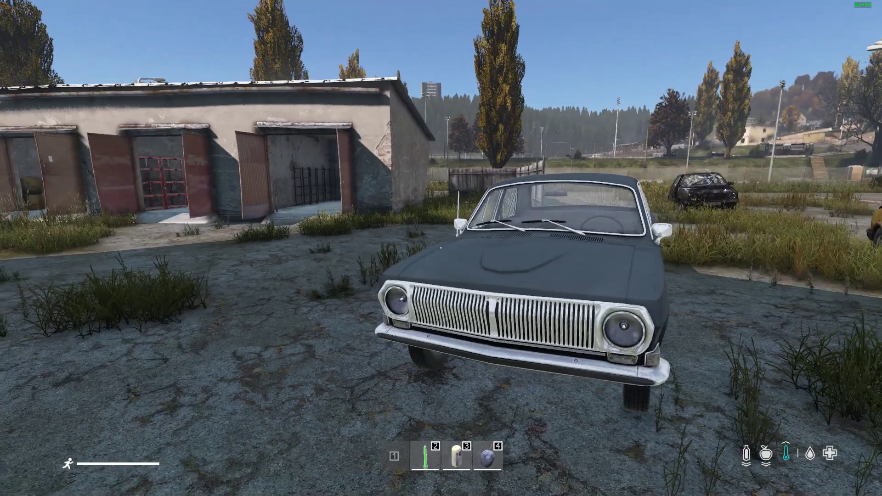
key("a")
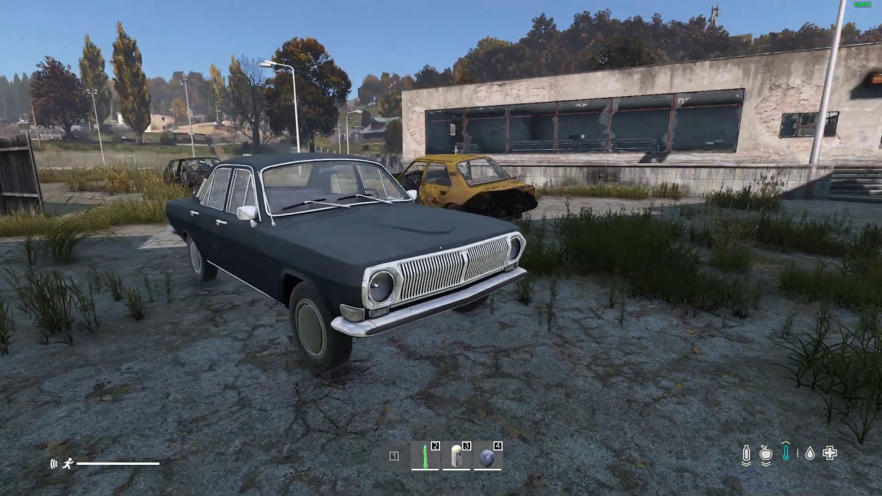
key("w")
key("w")
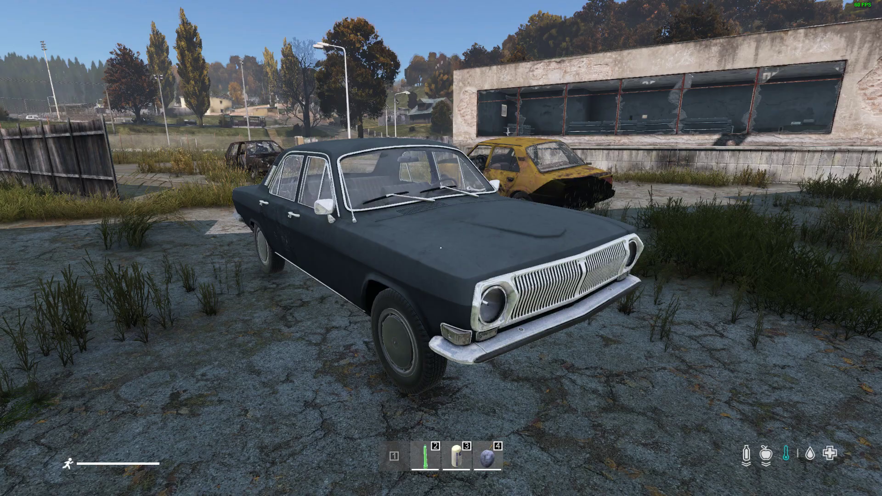
Open the Olga 24's hood and check its engine parts in the inventory.
key("a")
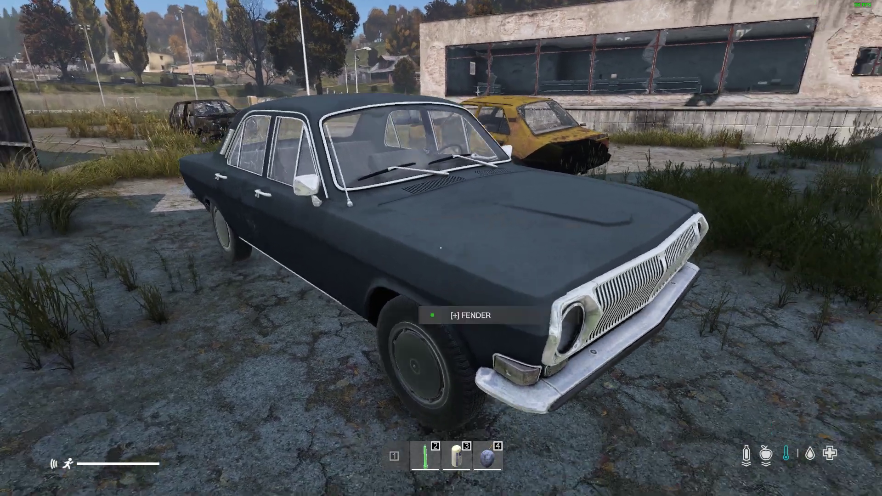
key("w")
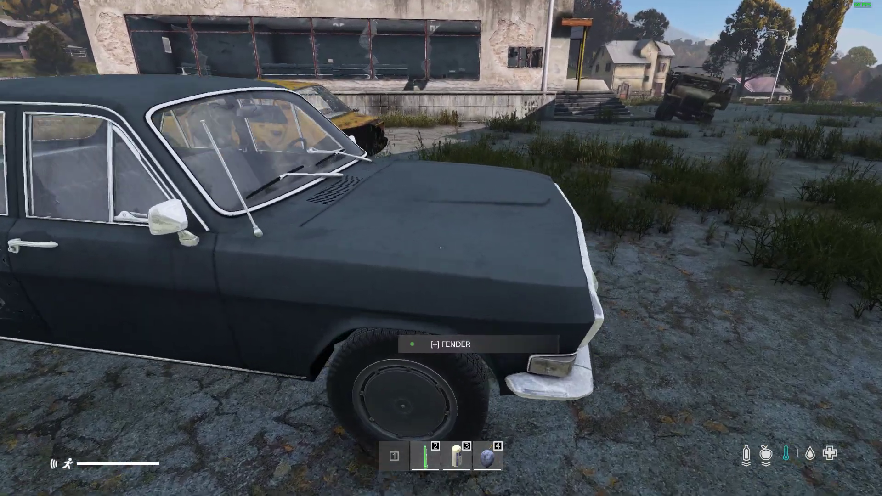
key("f")
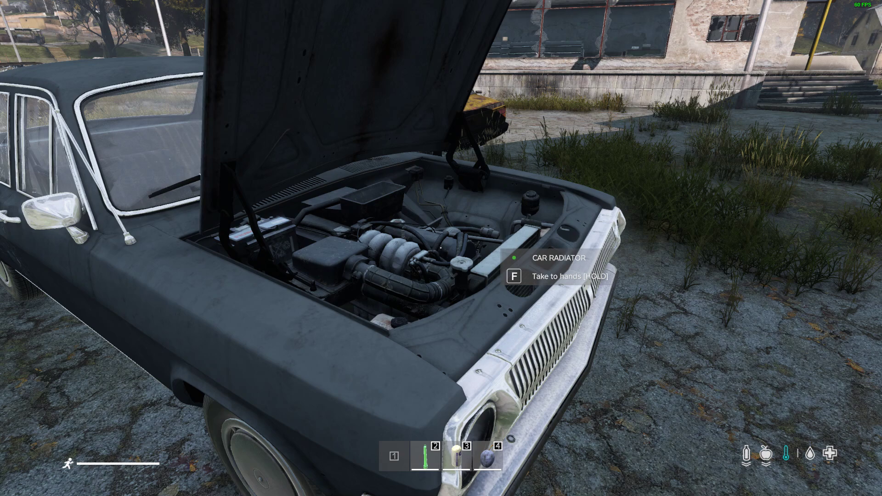
key("Tab")
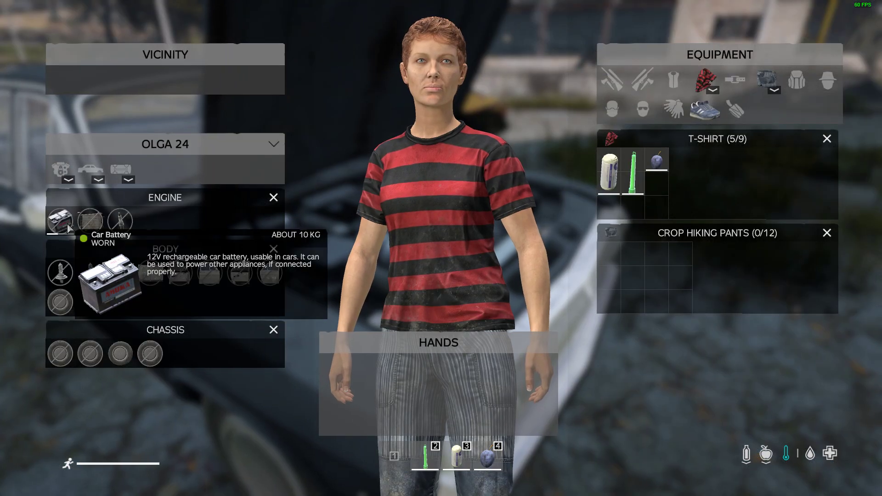
mouse_move(120, 228)
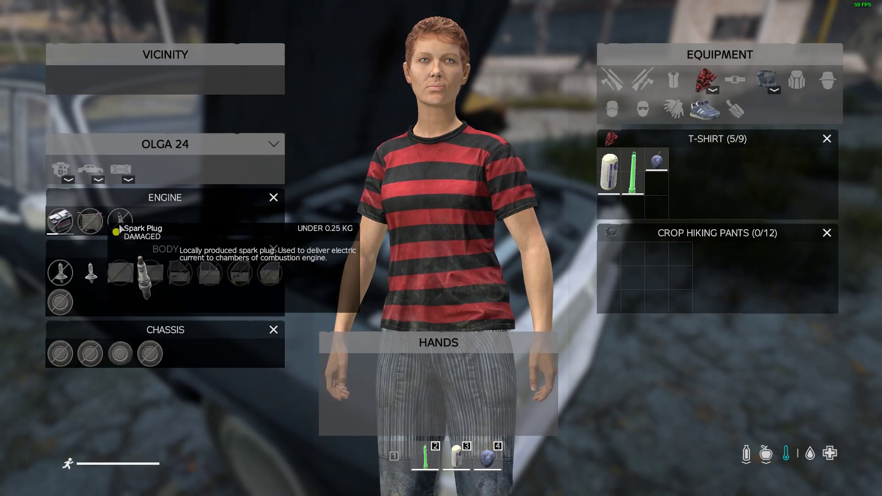
key("Tab")
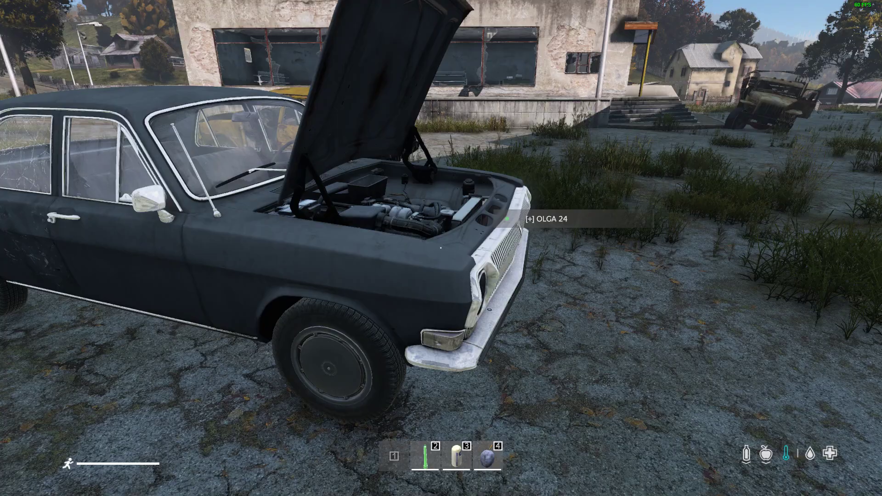
Open the trunk and inspect its cargo, including the damaged jerrycan with 34% gasoline.
key("a")
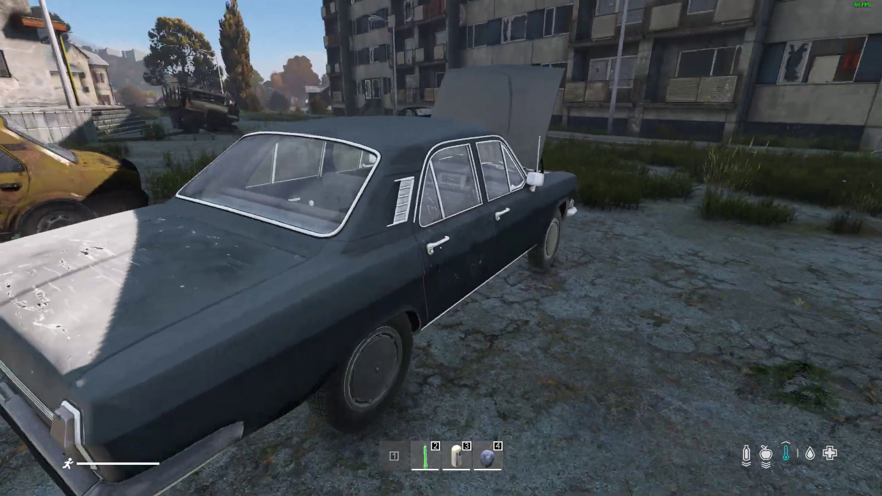
key("f")
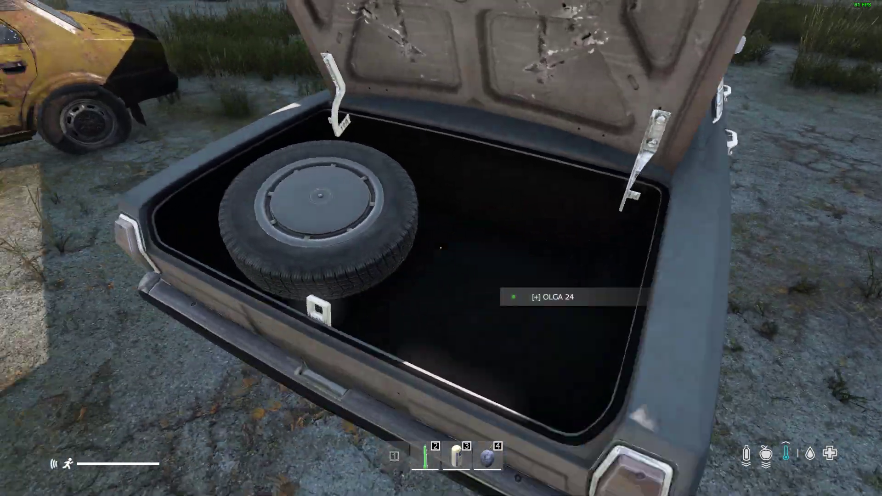
key("Tab")
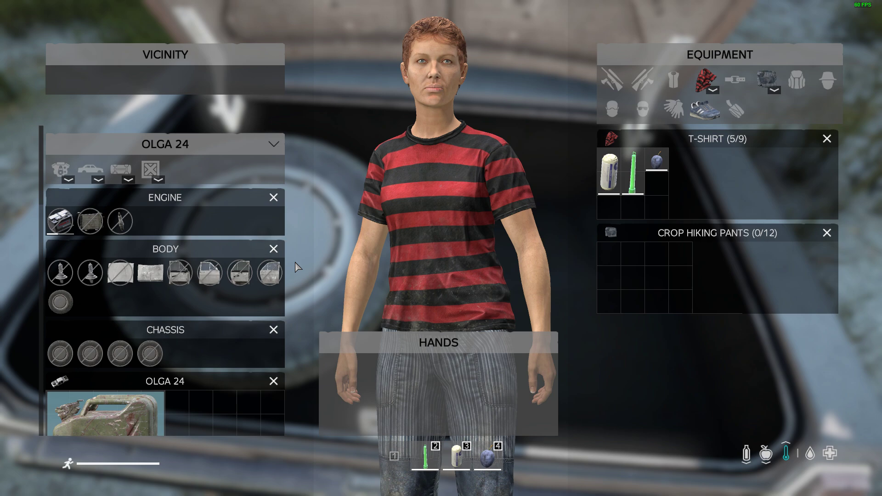
scroll(225, 269, "down", 2)
scroll(223, 270, "down", 5)
scroll(218, 271, "up", 2)
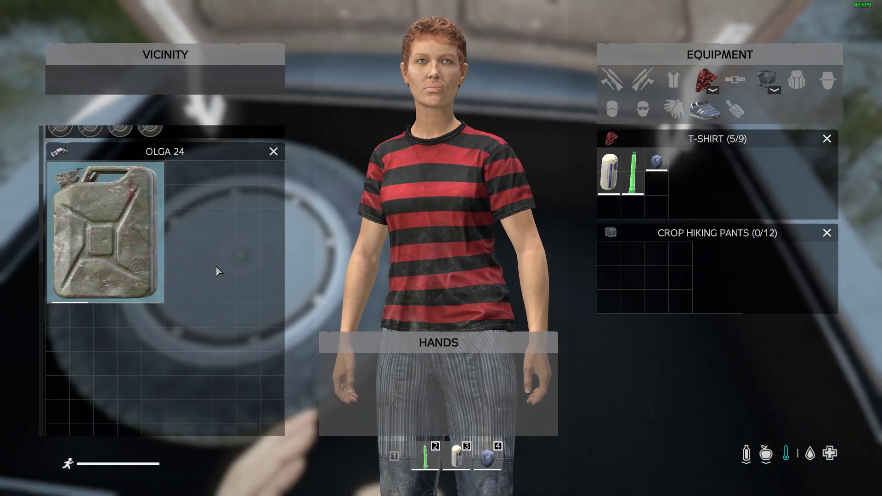
scroll(217, 271, "up", 1)
mouse_move(135, 264)
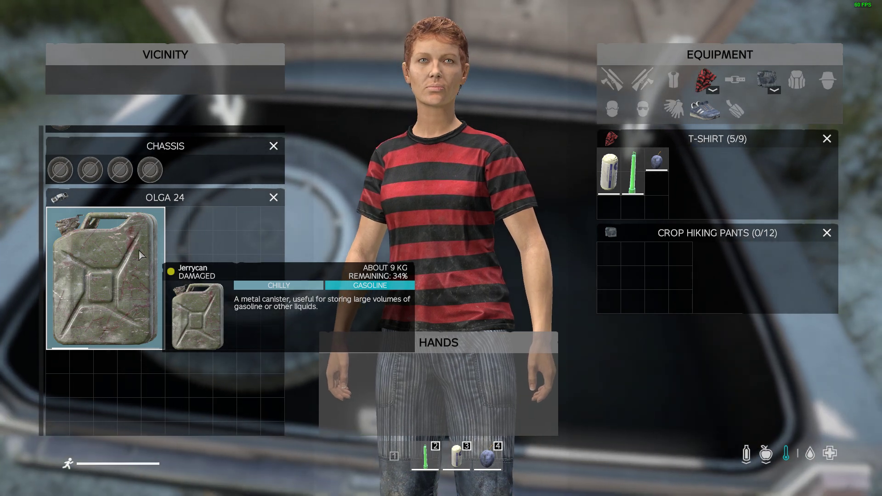
scroll(246, 285, "down", 2)
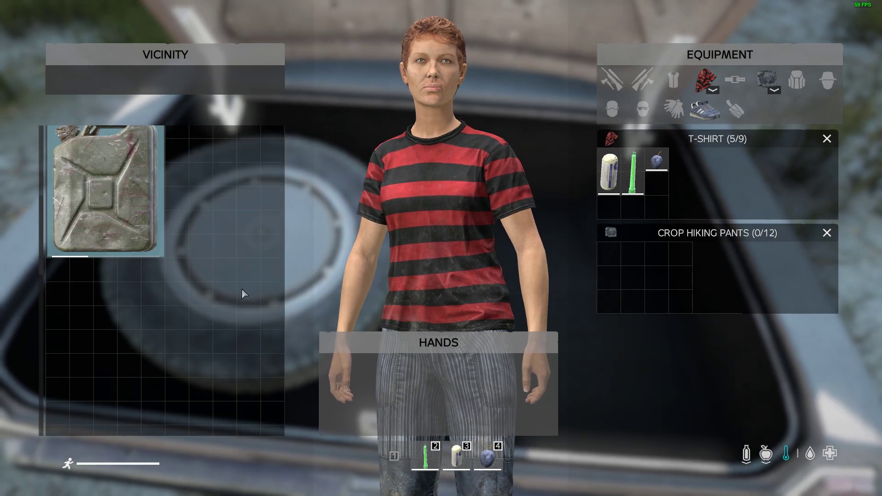
scroll(242, 289, "up", 1)
Close the inventory and walk along the car's side and open engine bay.
mouse_move(158, 256)
key("Tab")
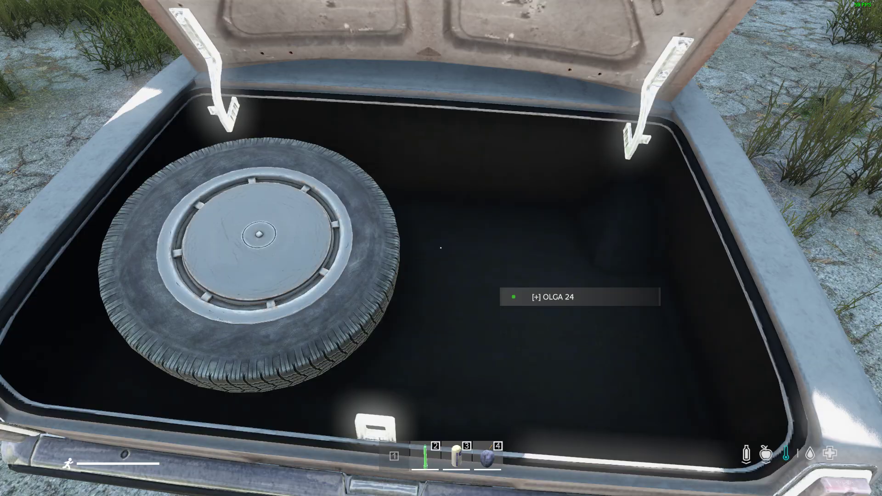
key("d")
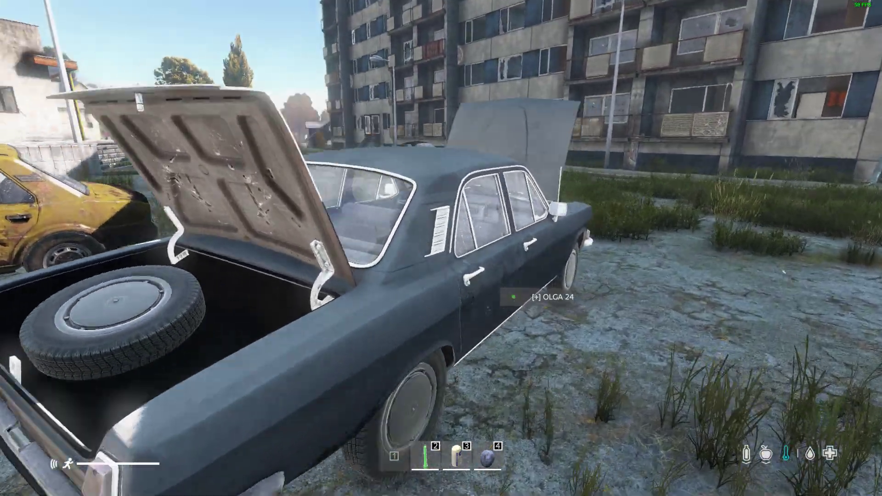
key("s")
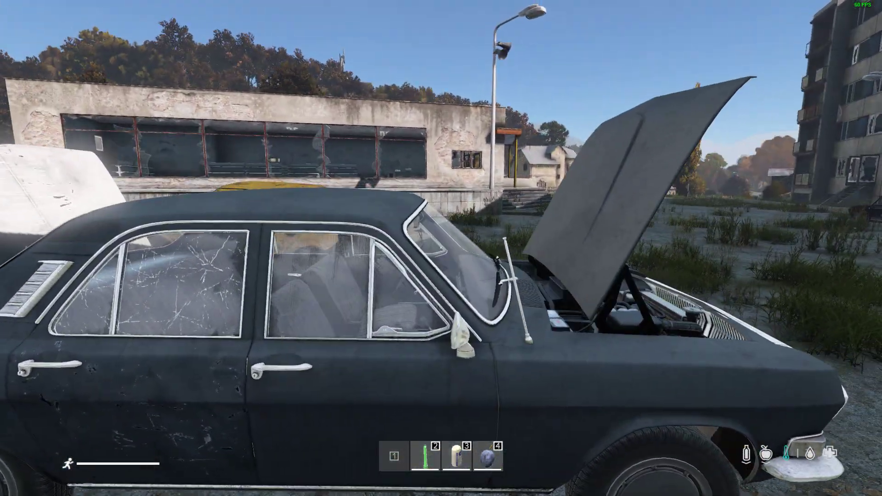
key("w")
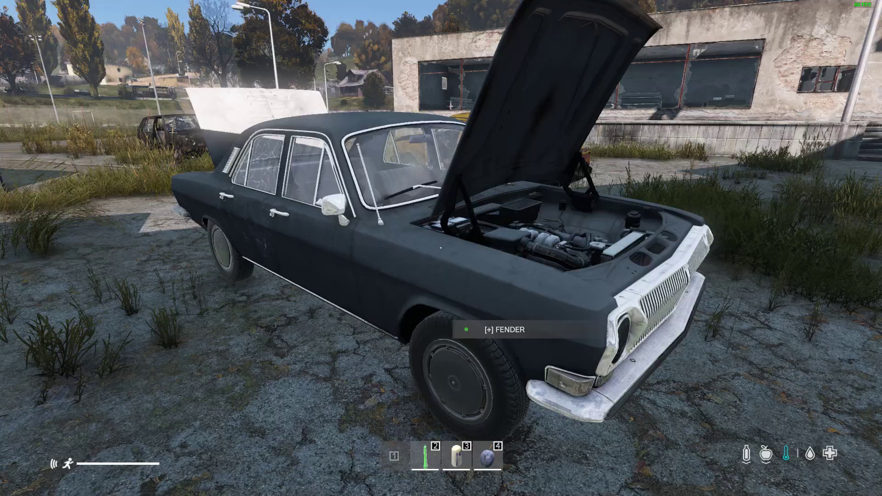
key("s")
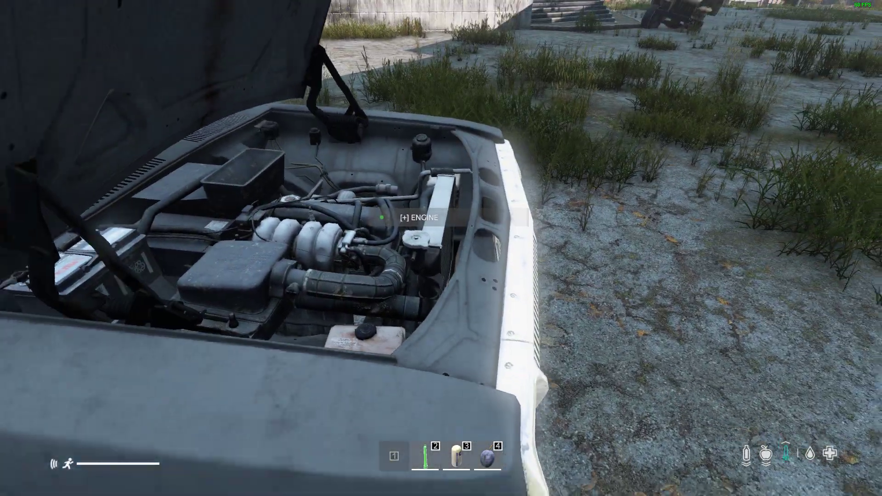
key("a")
Circle the Olga 24 toward its front, then switch over to Chrome.
key("s")
key("d")
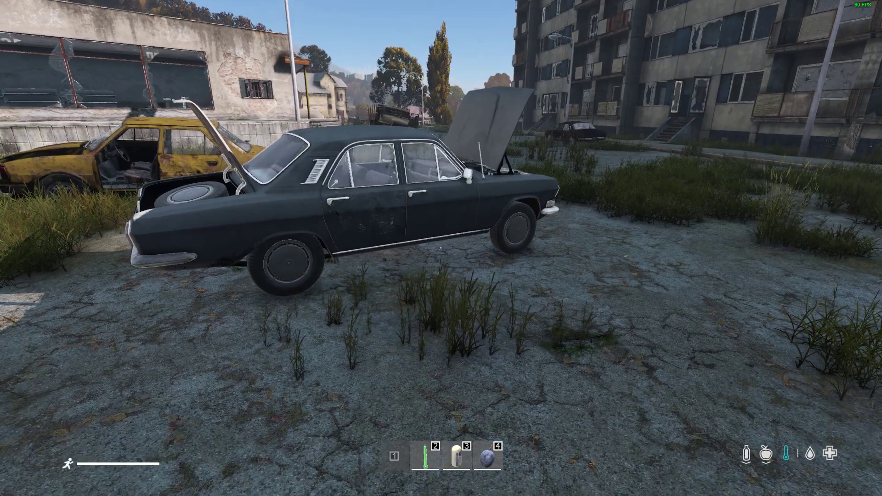
key("d")
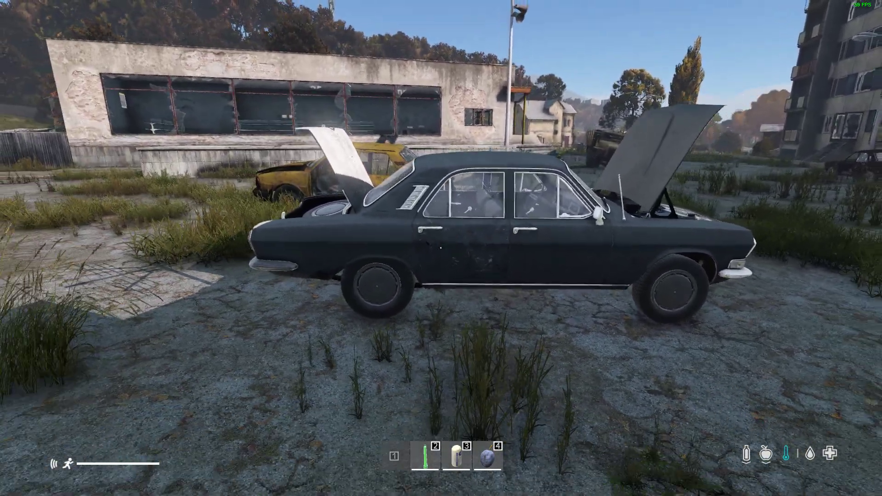
key("d")
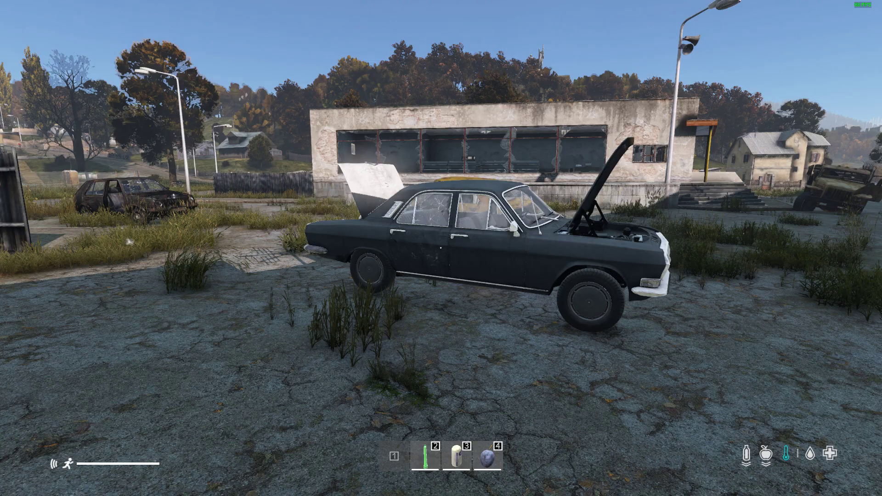
key("d")
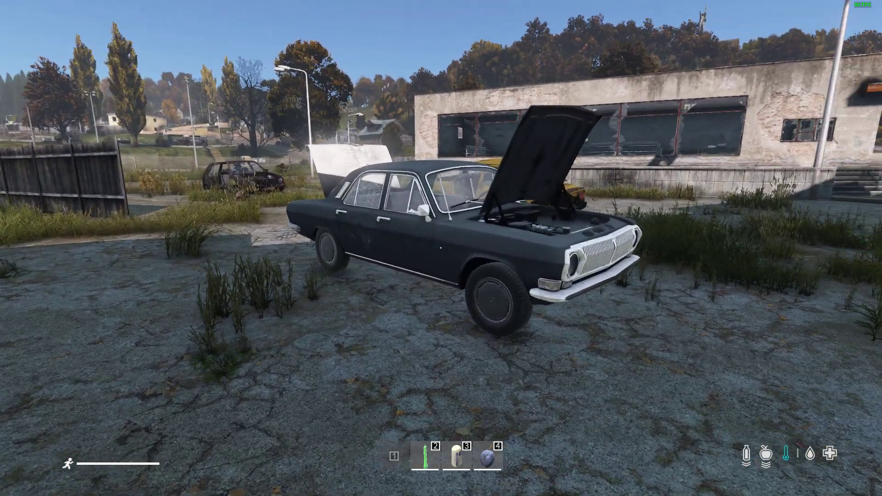
key("alt+Tab")
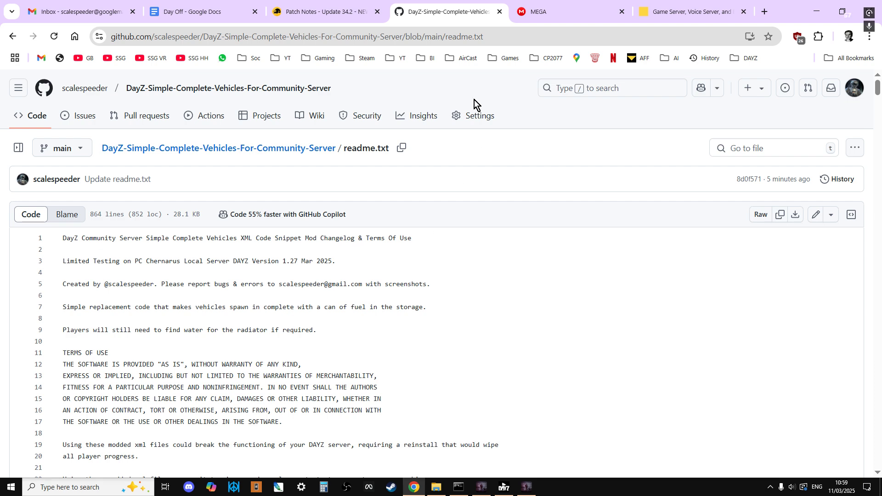
Glance at the MEGA tab, return to the GitHub readme.txt, and scroll back to its top.
left_click(549, 9)
left_click(468, 17)
scroll(303, 267, "down", 9)
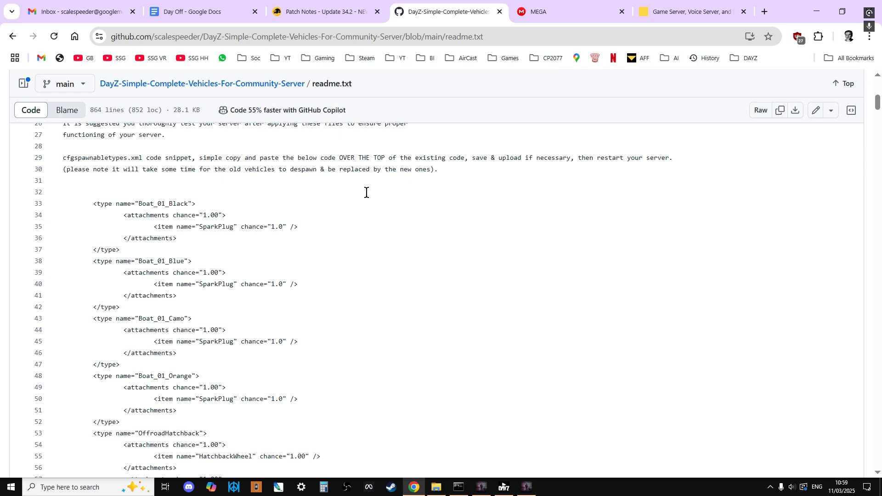
scroll(276, 245, "down", 1)
scroll(276, 245, "down", 3)
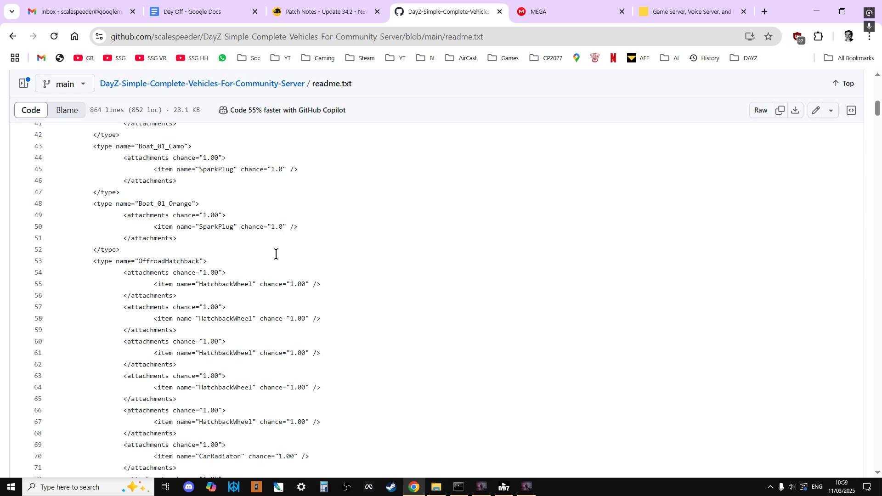
scroll(275, 258, "up", 2)
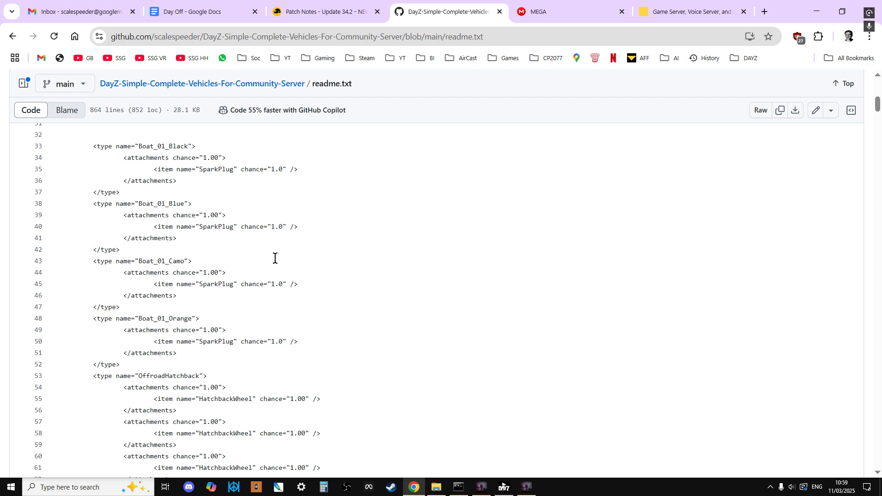
scroll(290, 259, "up", 1)
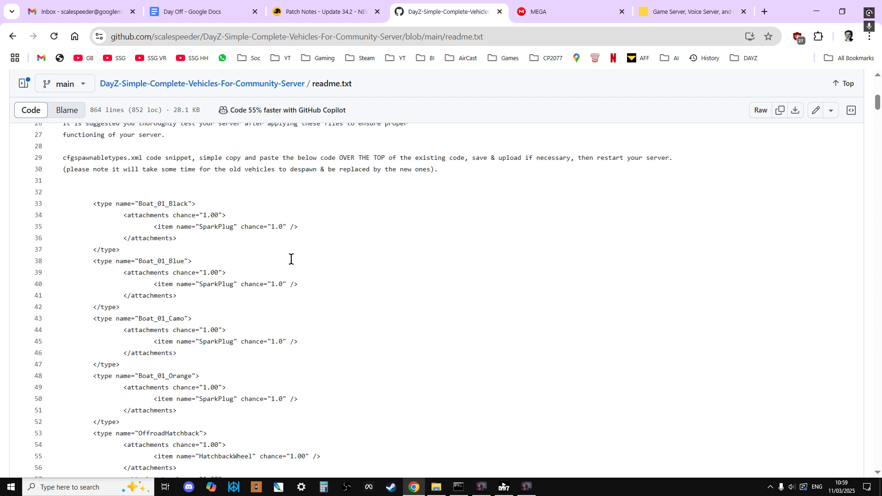
scroll(291, 259, "up", 7)
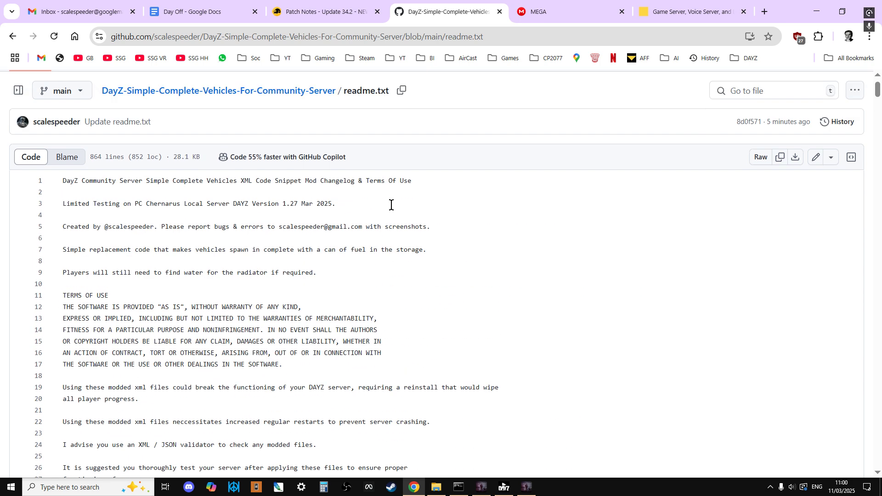
Return to DayZ and close the map of scanned sedan locations.
left_click(528, 490)
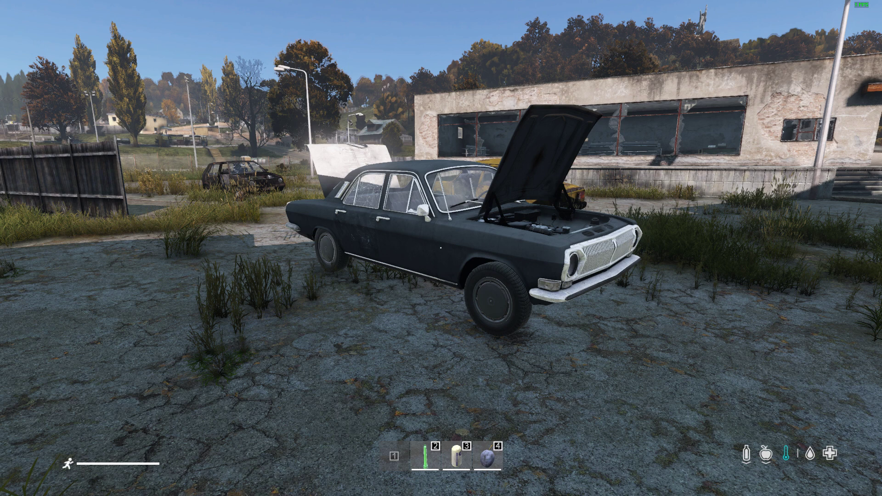
key("m")
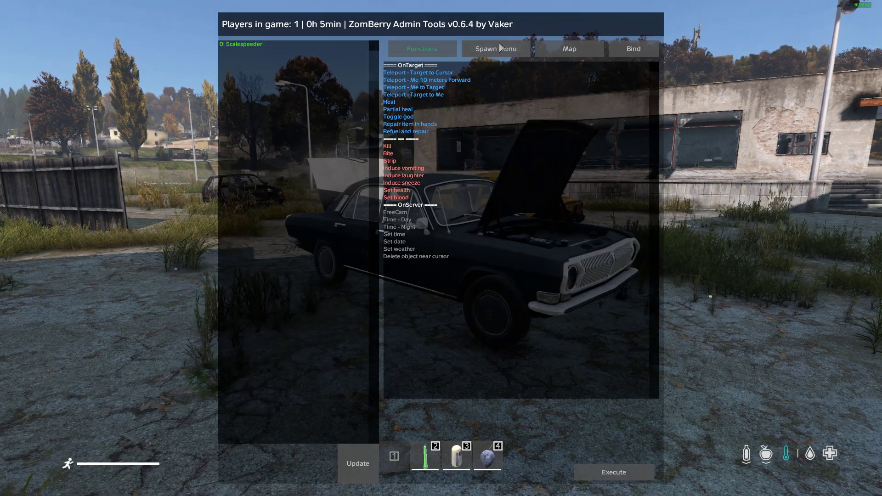
key("m")
key("m")
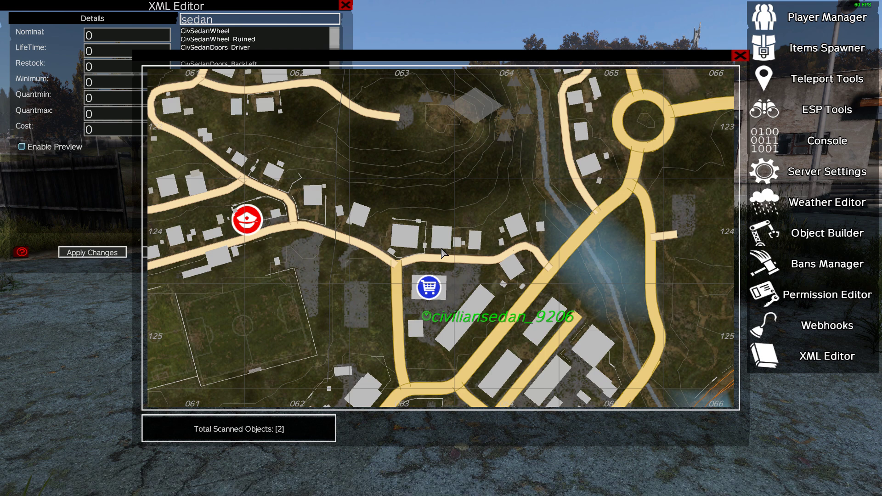
left_click(225, 21)
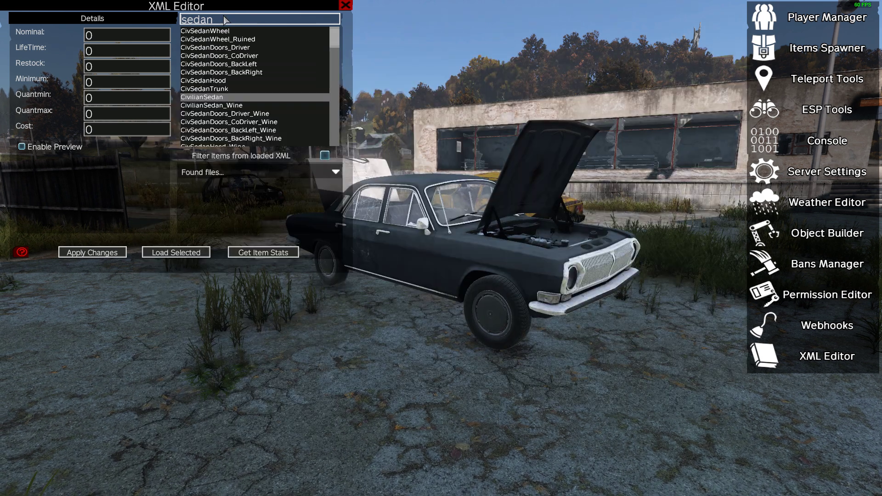
Search 'truck', select Truck_01_Covered_Orange, show its location, and zoom the map onto the marker.
key("BackSpace")
key("BackSpace")
key("BackSpace")
key("BackSpace")
key("BackSpace")
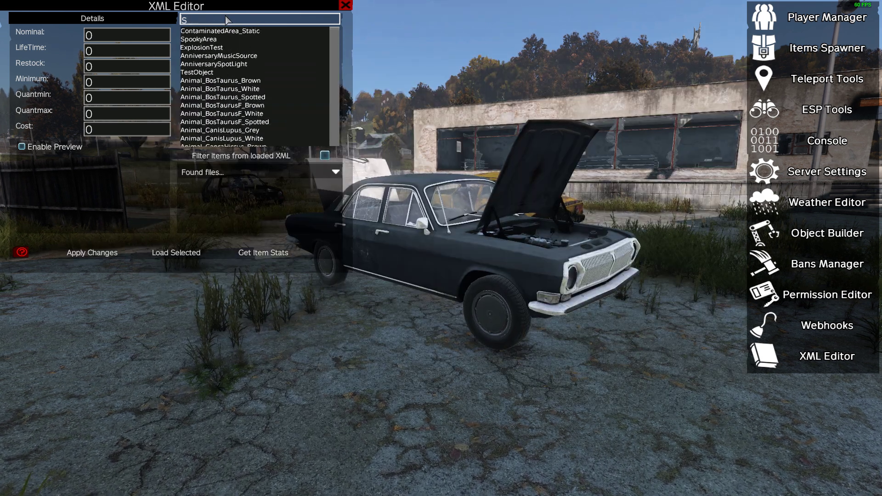
type("truck")
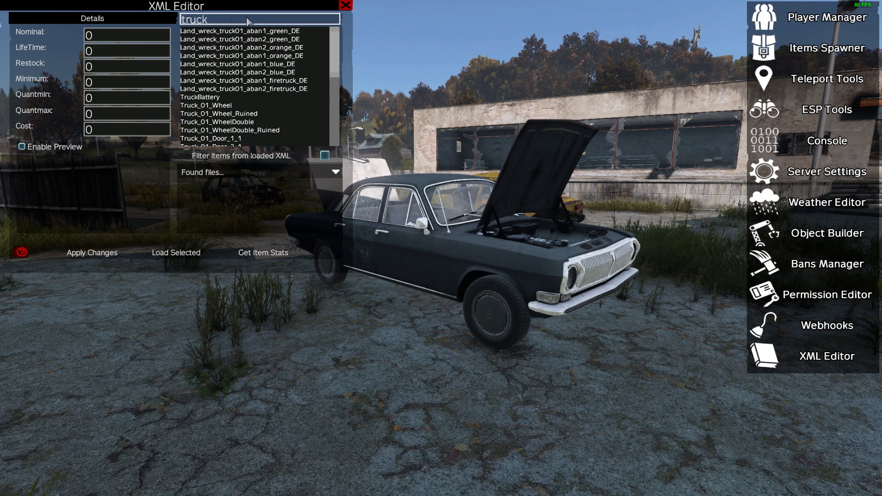
left_click_drag(334, 62, 330, 102)
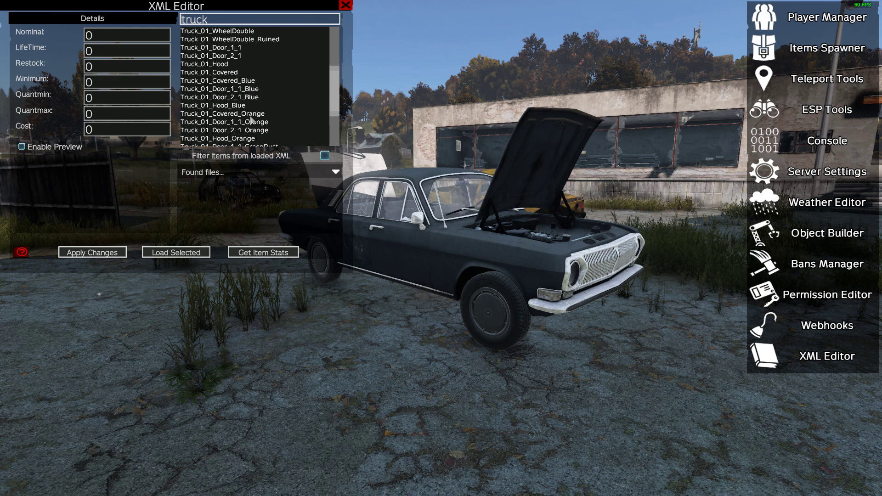
left_click(257, 114)
left_click(281, 255)
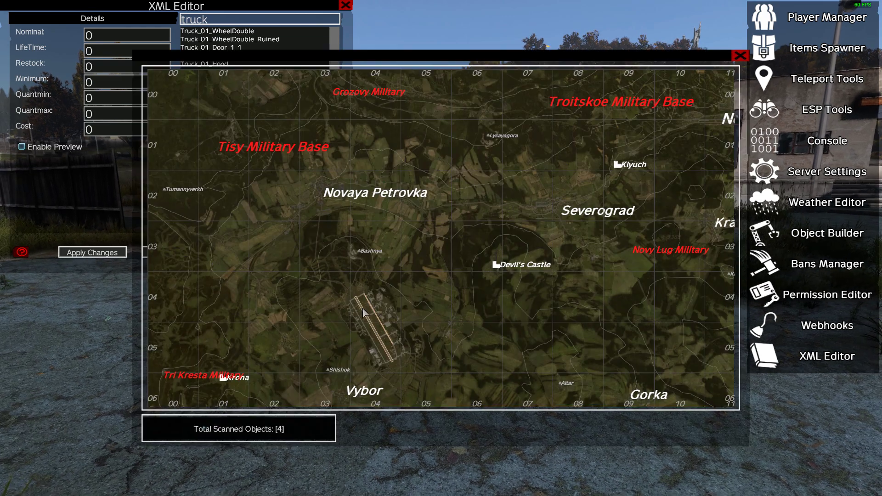
scroll(414, 207, "down", 5)
scroll(528, 202, "up", 6)
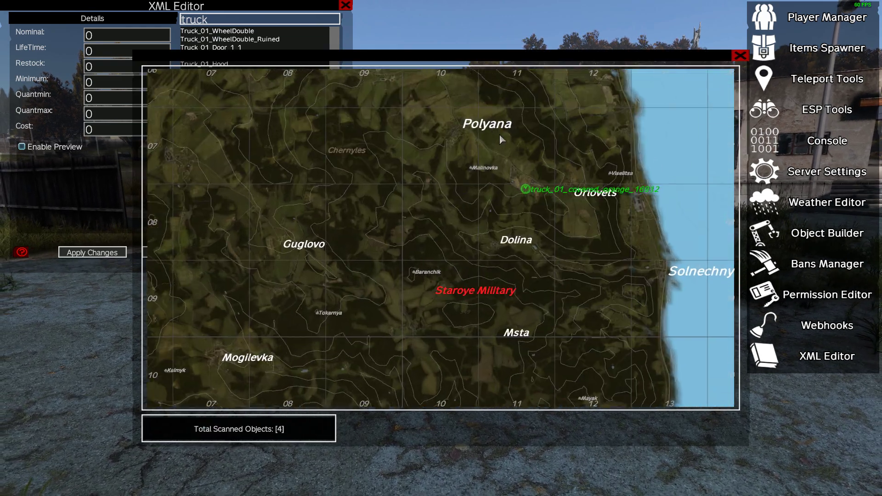
scroll(526, 203, "up", 4)
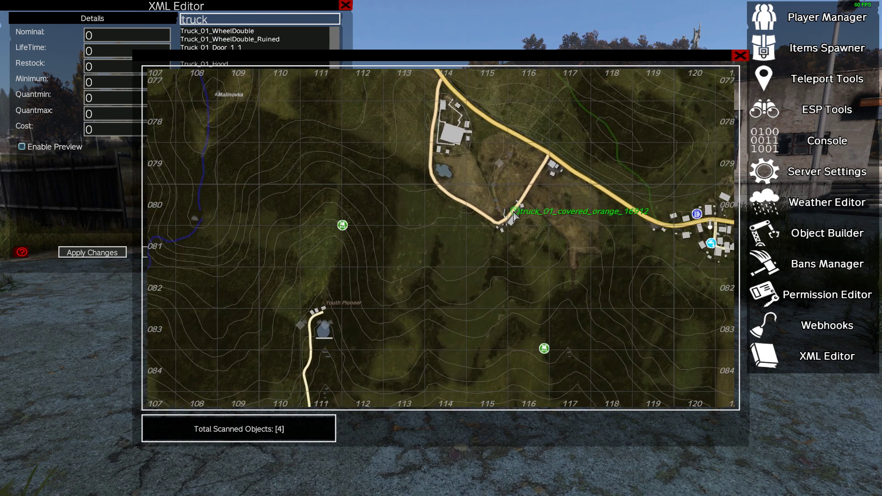
Teleport to the covered orange truck, walk around it, and check its cargo jerrycan.
double_click(514, 214)
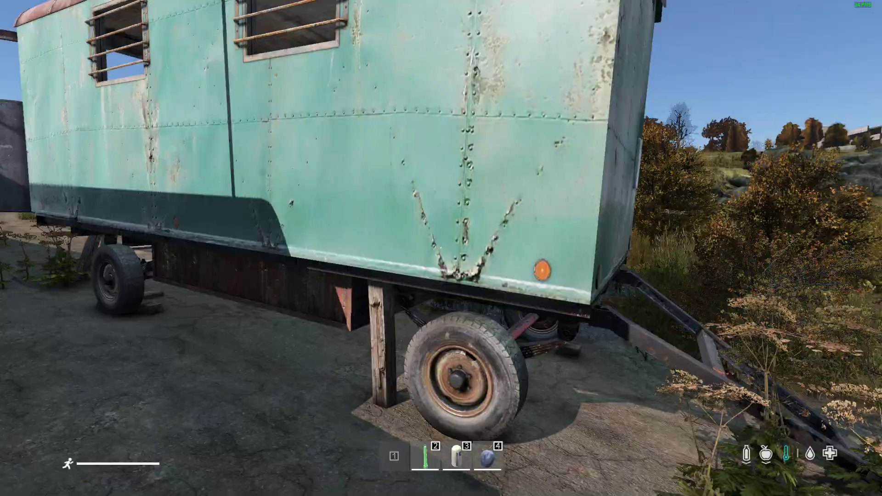
key("w")
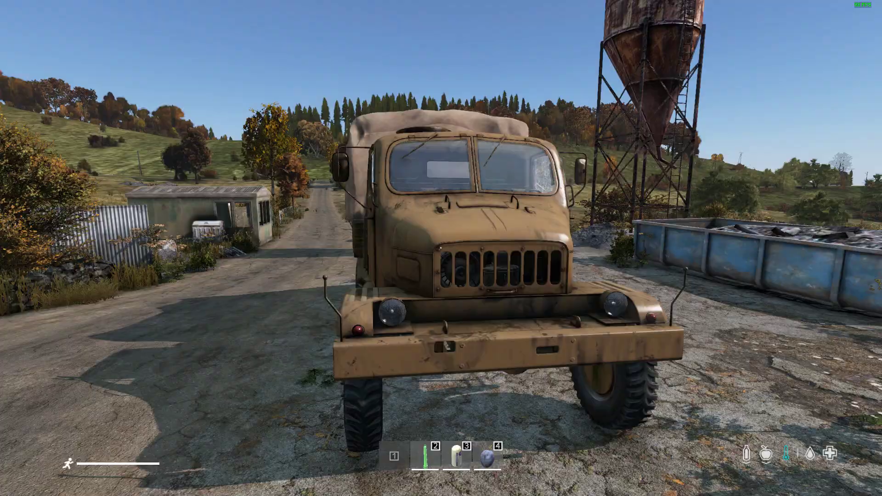
key("w")
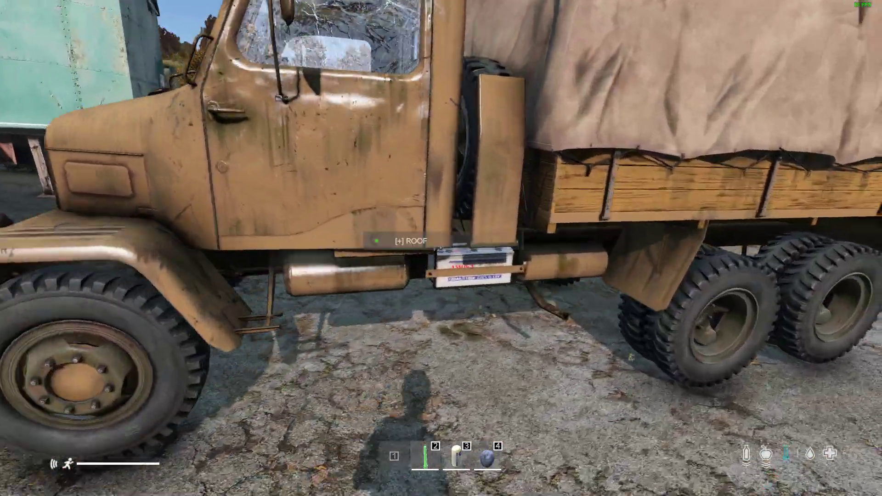
key("w")
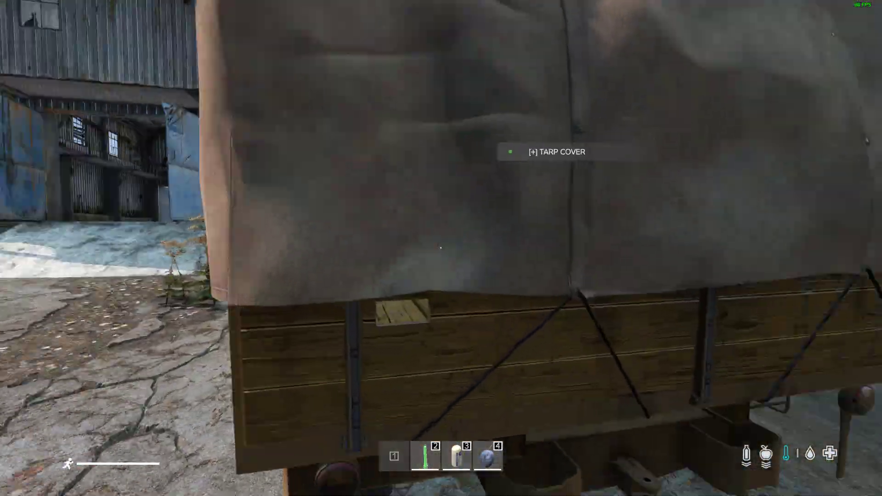
key("Tab")
scroll(247, 273, "down", 3)
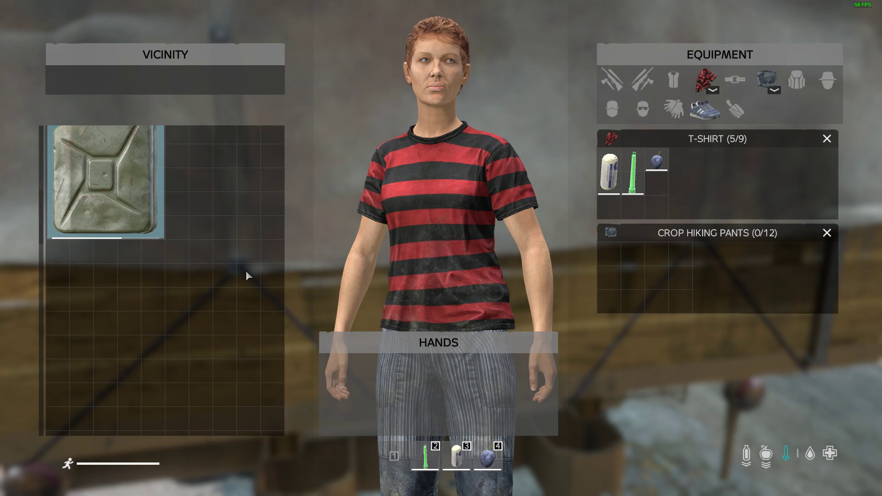
scroll(246, 270, "up", 2)
key("Tab")
Circle to the truck's front to inspect its wheel, then bring up the pause menu.
key("s")
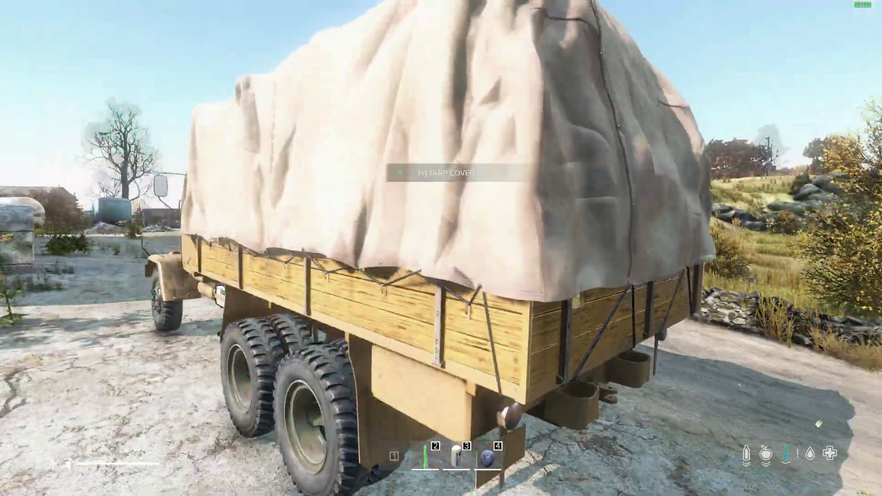
key("a")
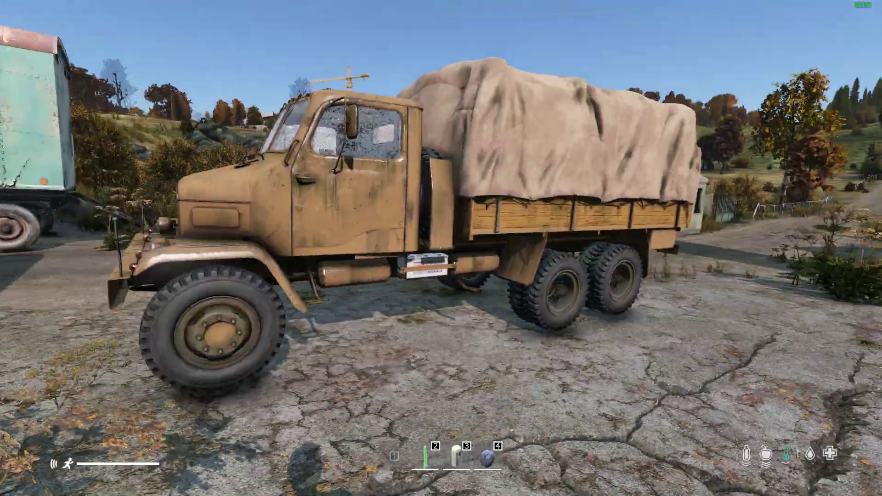
key("a")
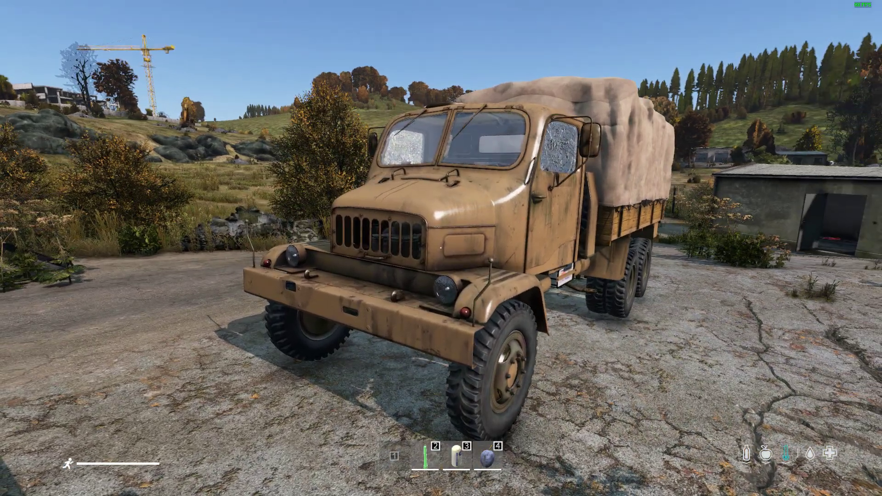
key("w")
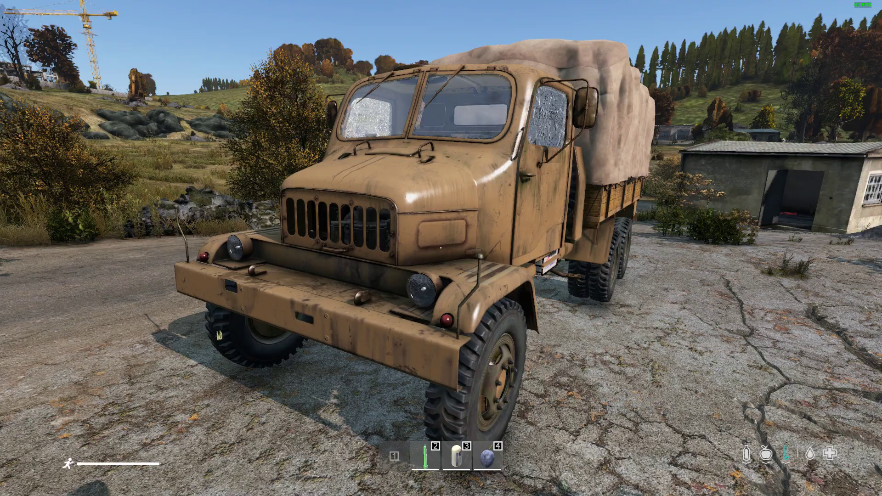
key("w")
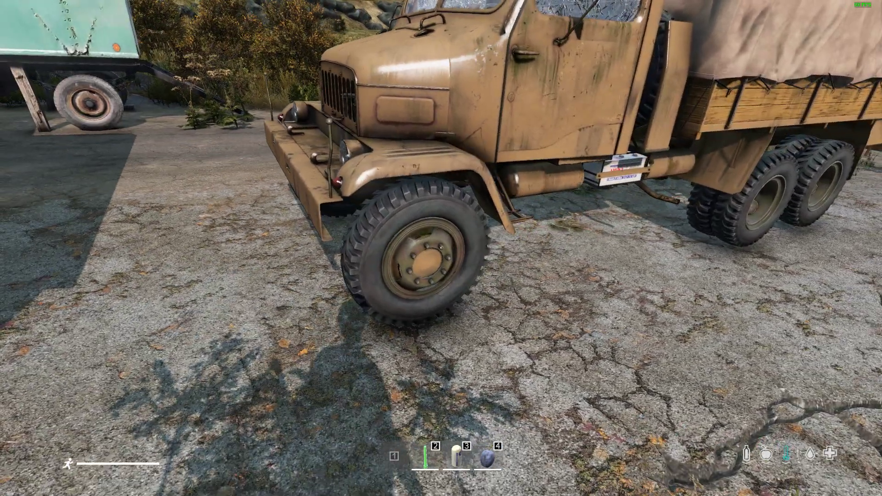
key("s")
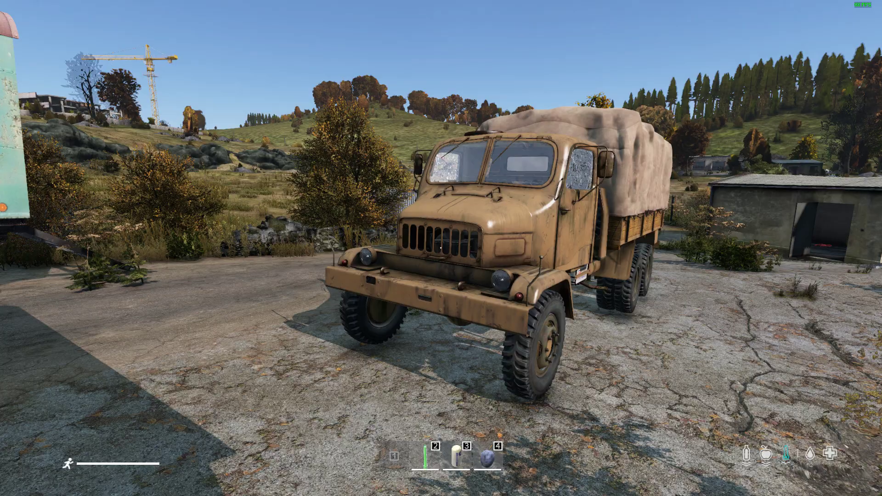
key("w")
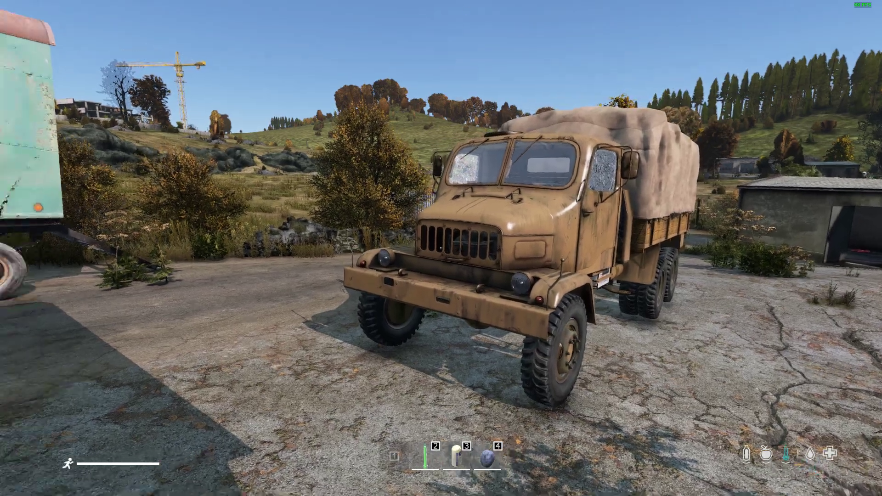
key("w")
key("w")
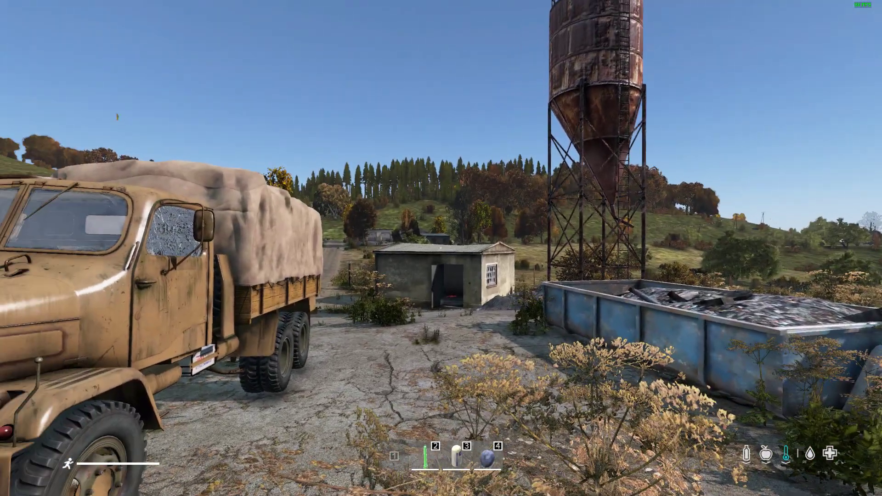
key("Escape")
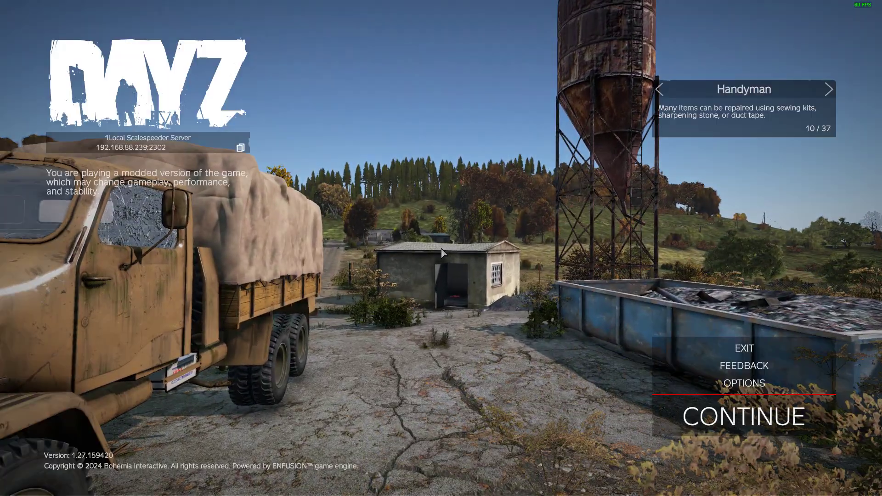
Leave the server immediately, then quit DayZ from the main menu and confirm.
left_click(746, 342)
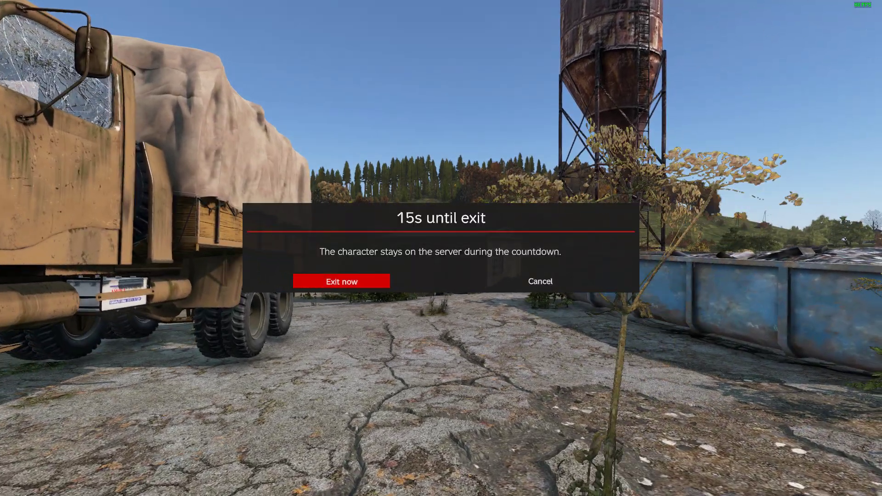
key("Return")
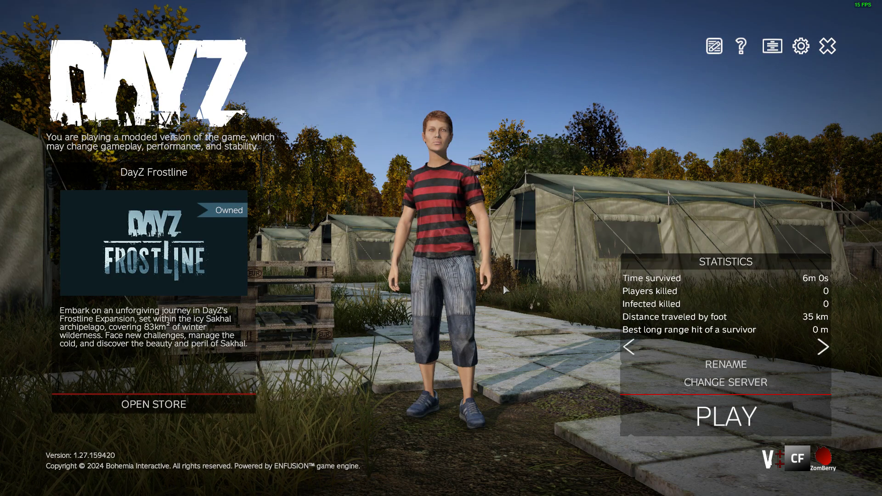
left_click(829, 44)
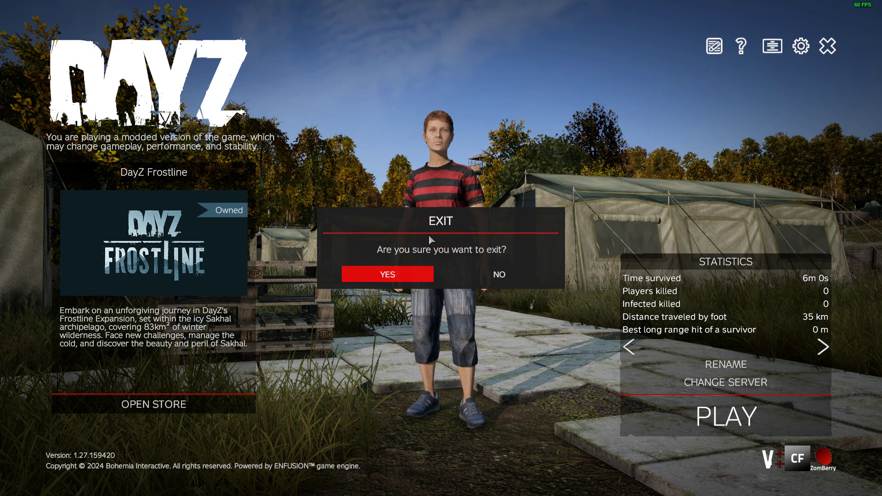
left_click(407, 269)
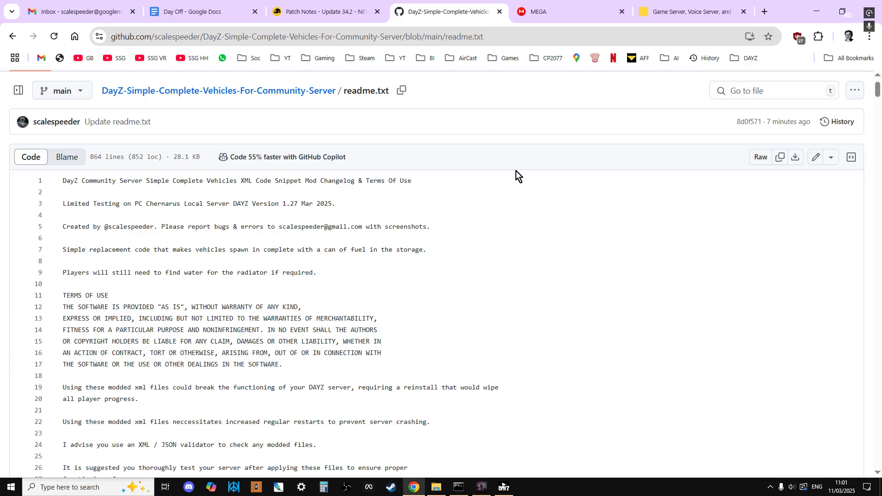
Bring the DayZServer folder in File Explorer forward and scroll its list to the top.
left_click(438, 489)
scroll(434, 392, "up", 18)
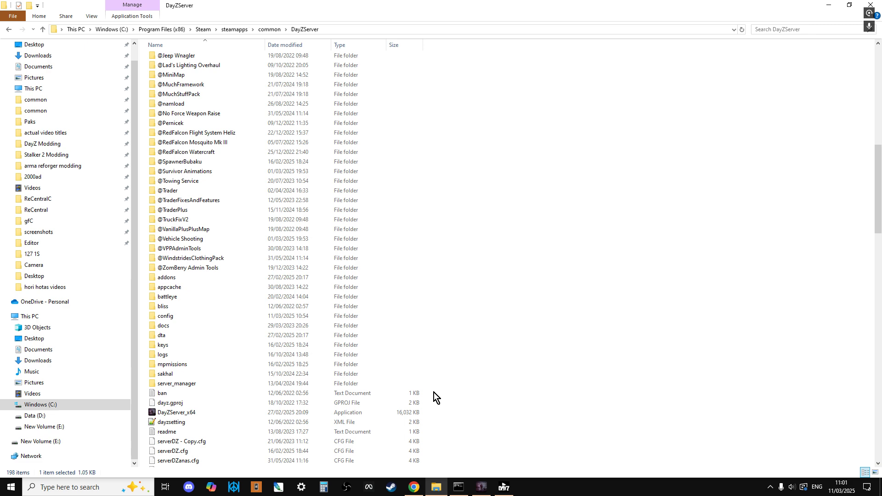
Close the server console and switch the launcher's Servers list from Favourites through Official to Community.
left_click(459, 493)
left_click(527, 92)
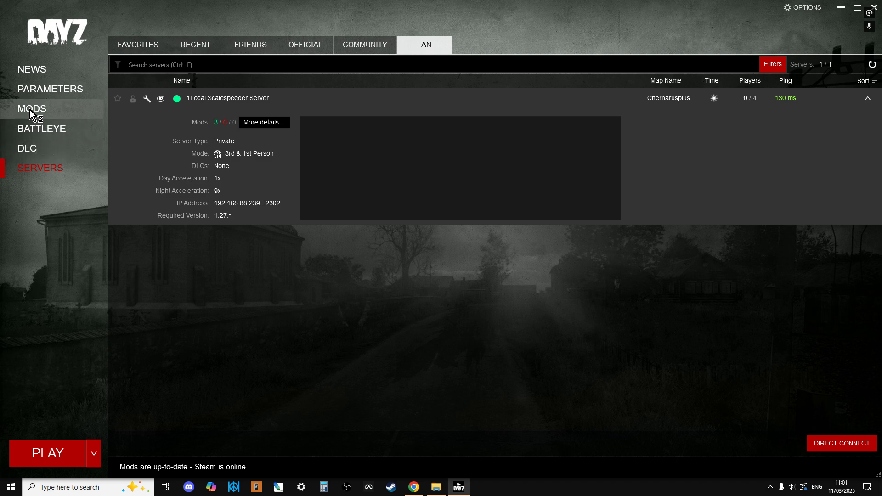
left_click(142, 45)
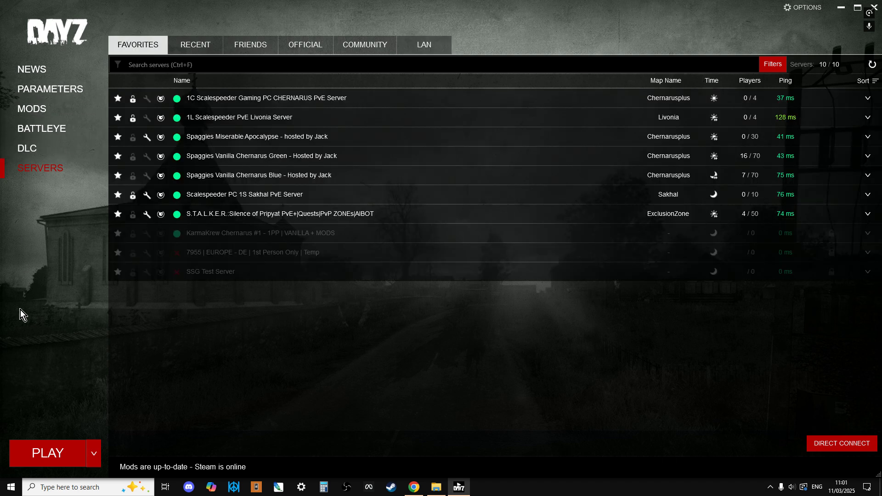
left_click(308, 43)
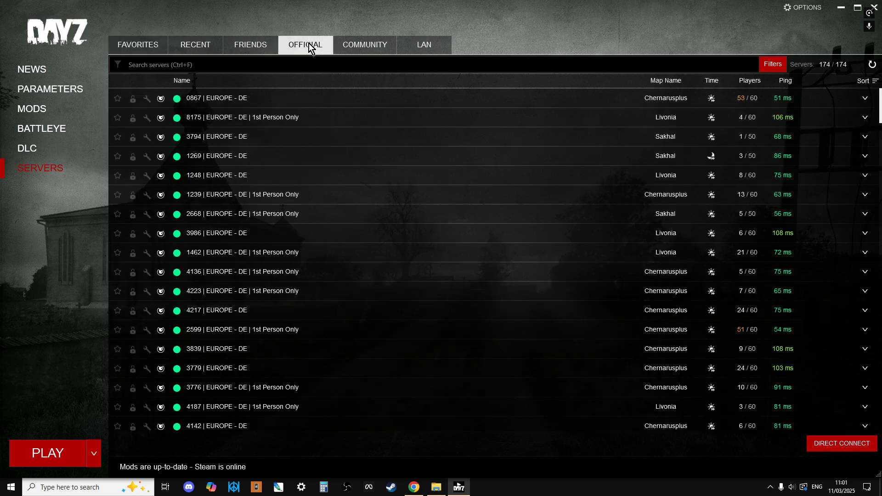
left_click(363, 47)
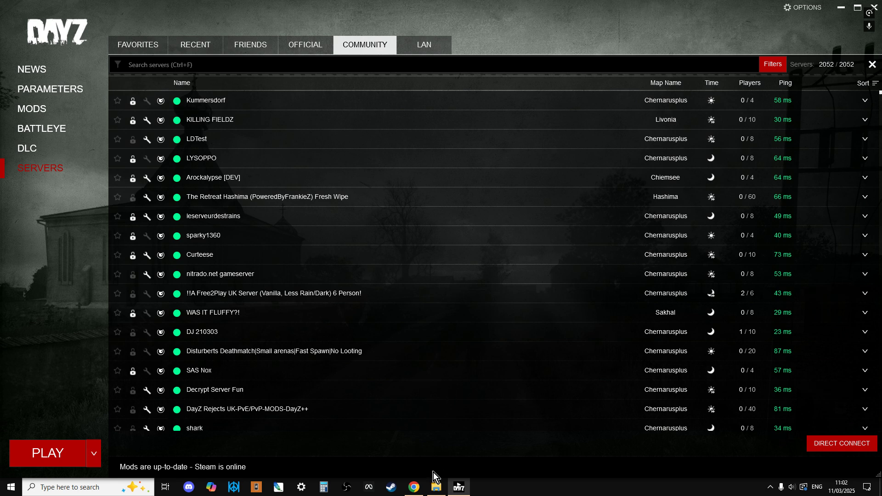
Browse to mpmissions\dayzOffline.chernarusplus and open cfgspawnabletypes.xml with Notepad++.
left_click(438, 492)
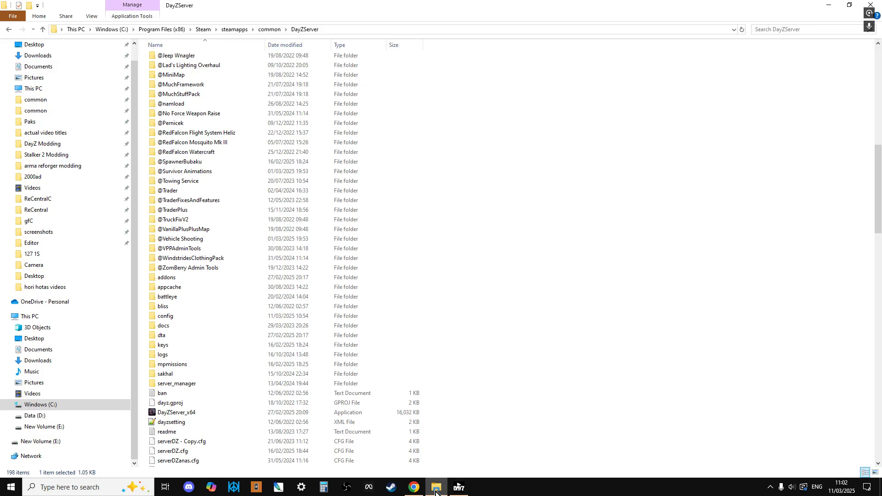
scroll(403, 308, "up", 13)
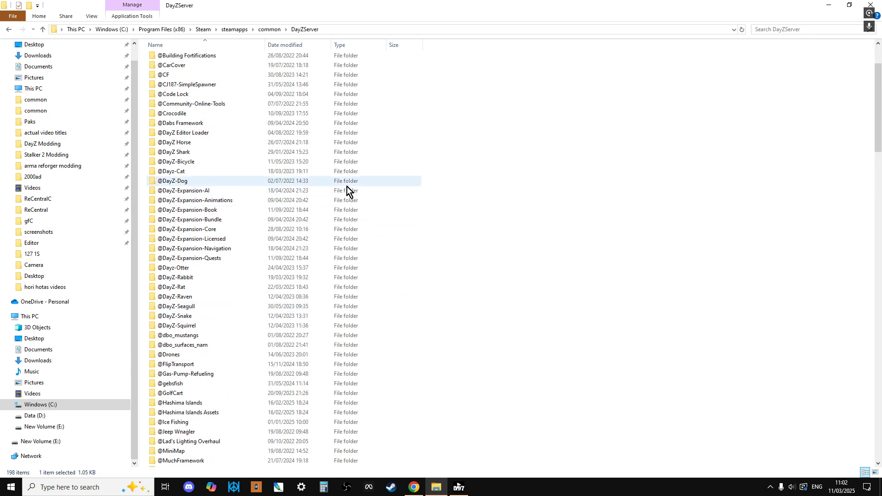
scroll(347, 189, "down", 13)
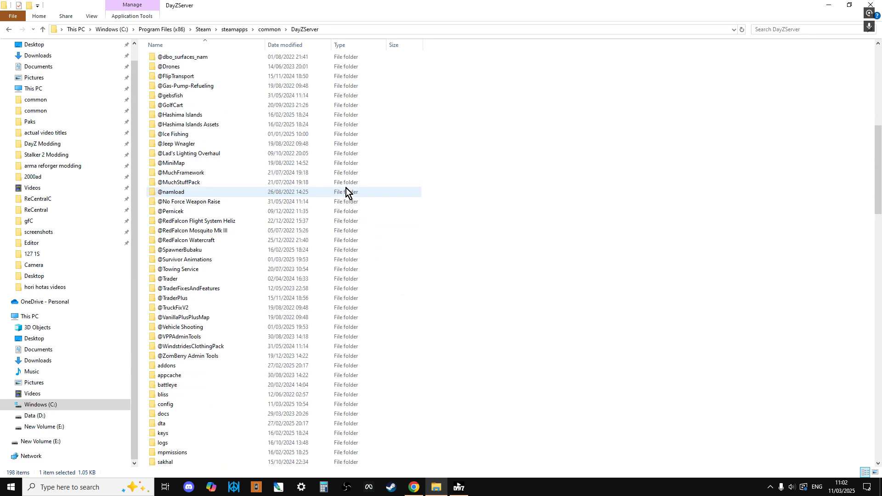
scroll(285, 221, "down", 4)
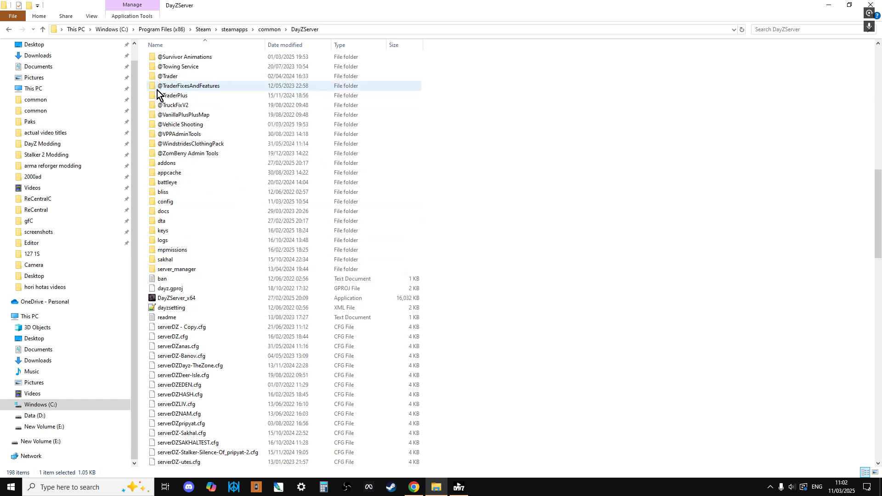
double_click(183, 251)
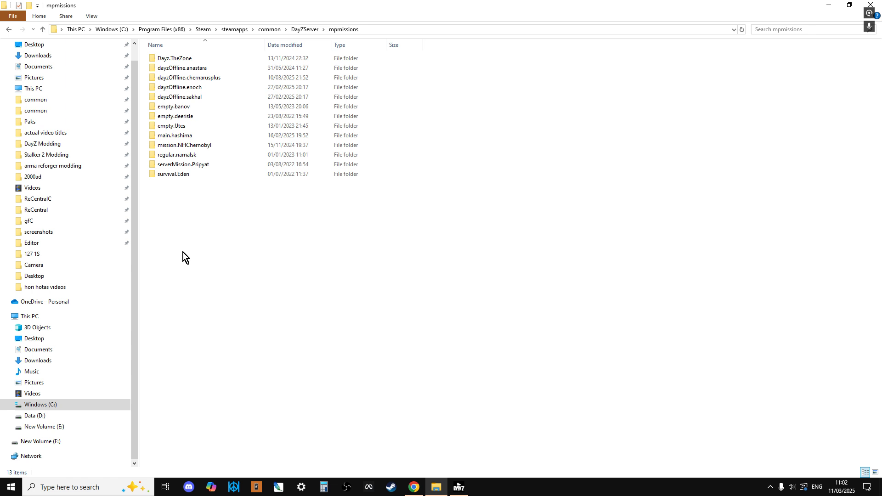
double_click(200, 80)
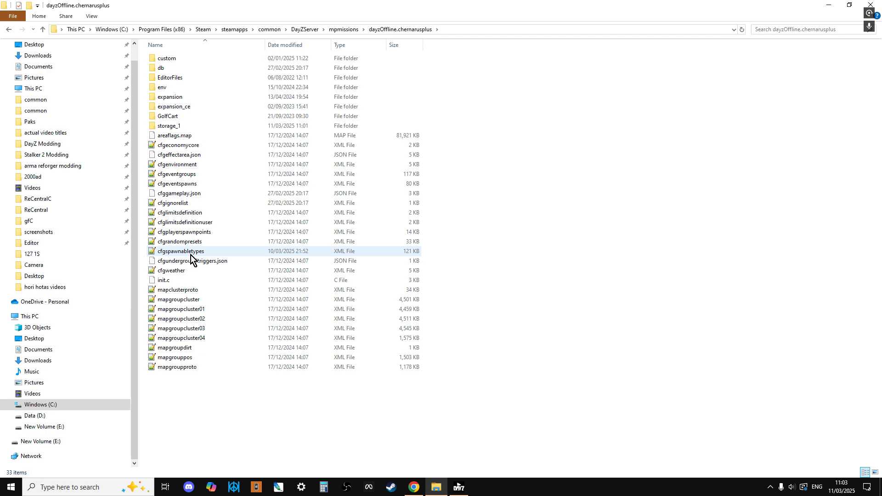
right_click(190, 256)
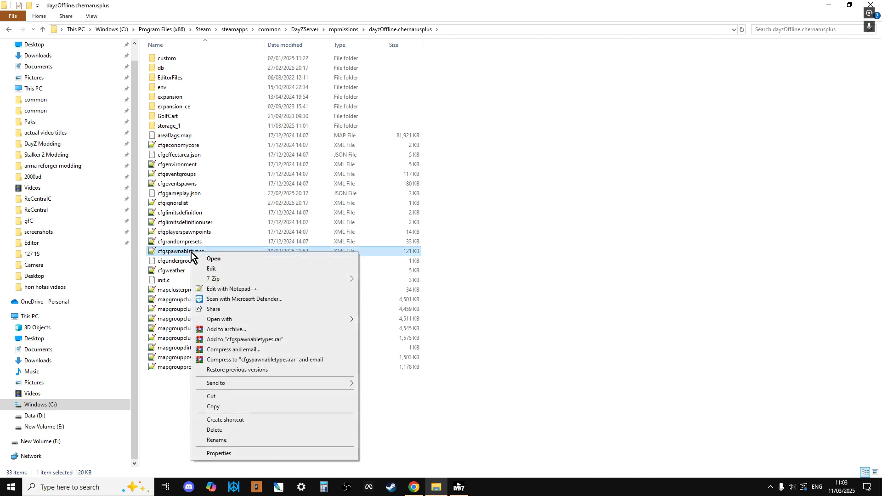
left_click(234, 288)
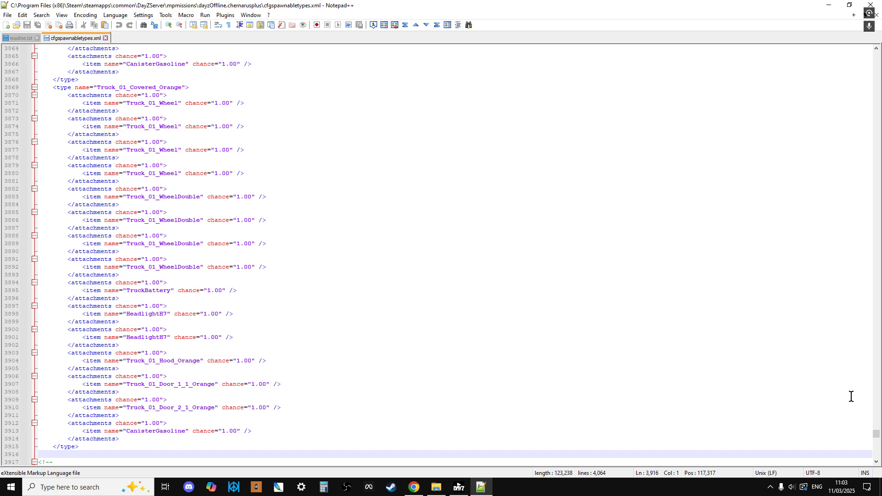
Scroll cfgspawnabletypes.xml down to the <!-- VEHICLES --> comment near line 3083 and the Boat_01_Black entry.
left_click_drag(876, 435, 878, 52)
scroll(252, 120, "down", 1)
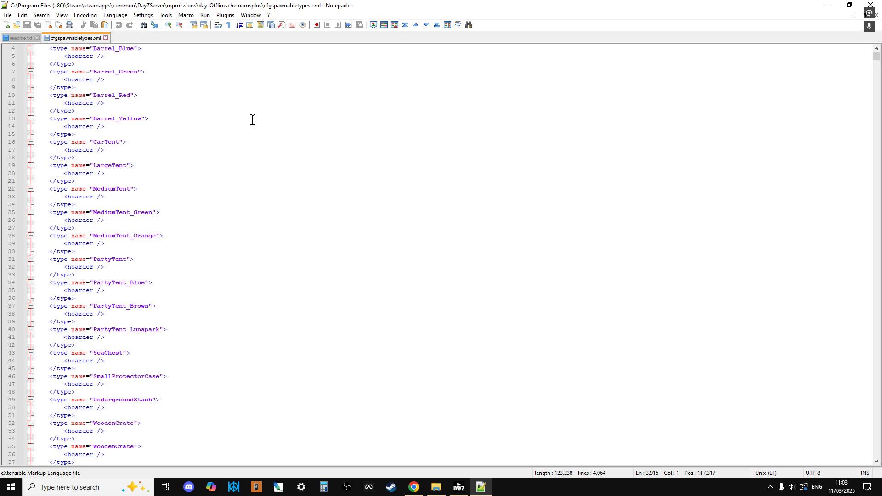
scroll(241, 158, "up", 1)
scroll(230, 141, "down", 7)
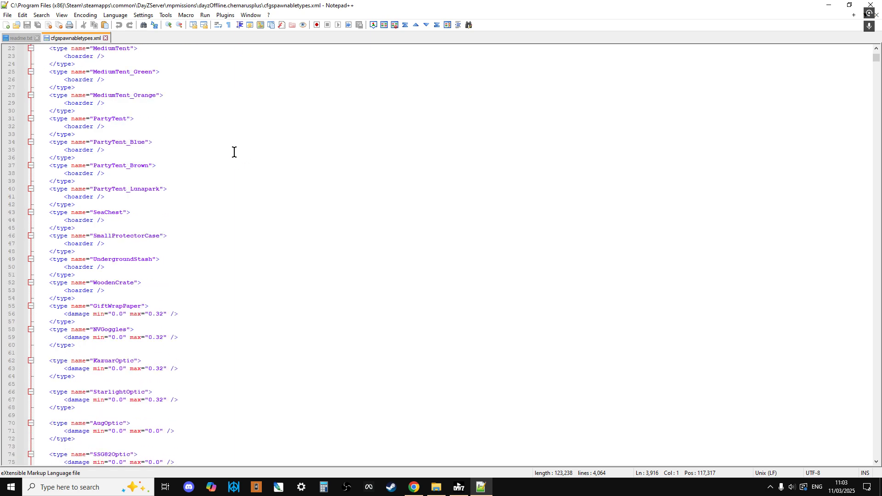
scroll(233, 158, "down", 8)
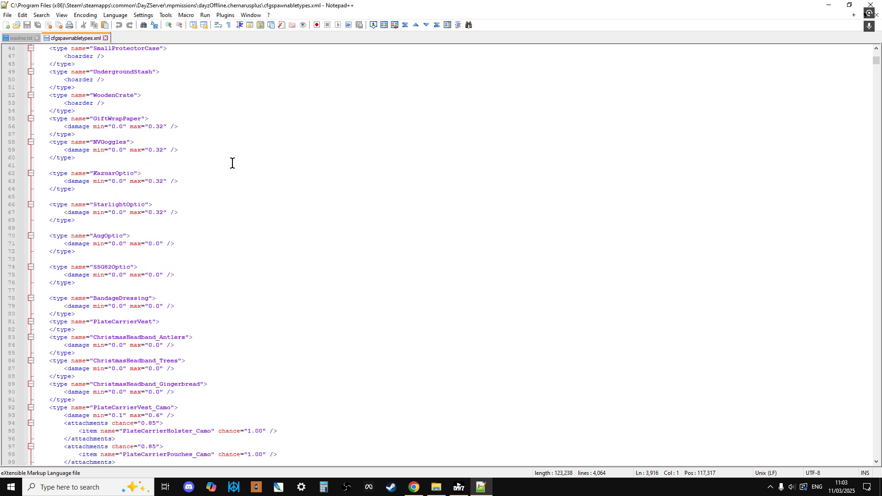
scroll(232, 163, "down", 5)
scroll(232, 163, "down", 1)
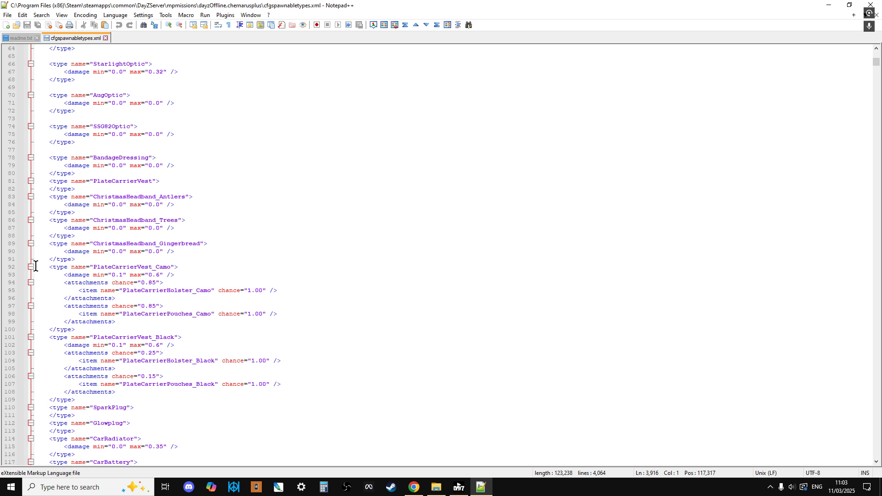
left_click_drag(50, 266, 350, 329)
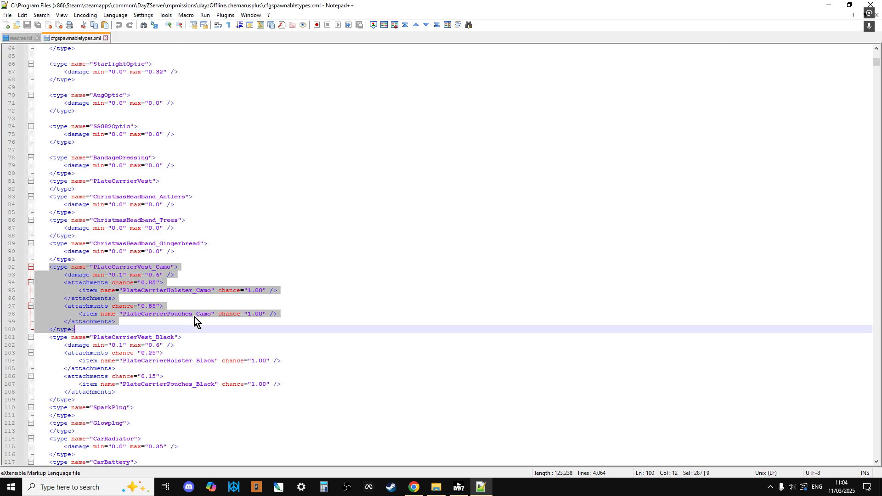
left_click_drag(877, 64, 868, 338)
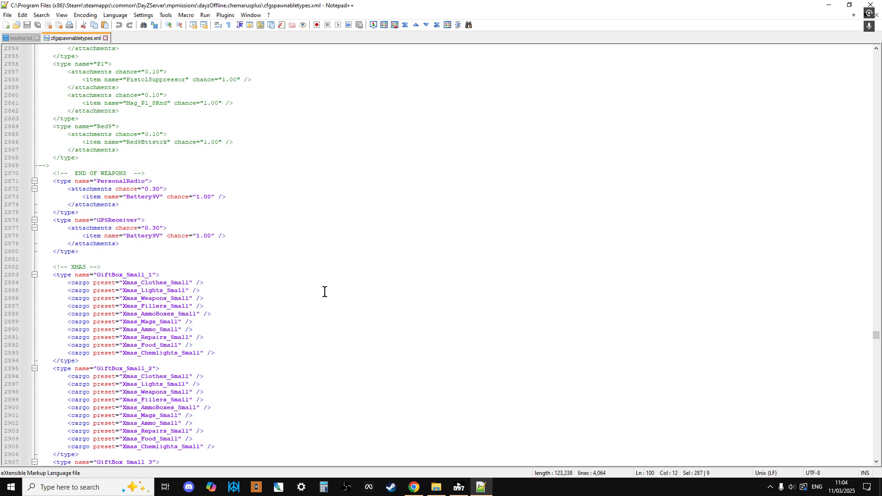
scroll(311, 291, "down", 11)
scroll(312, 292, "down", 20)
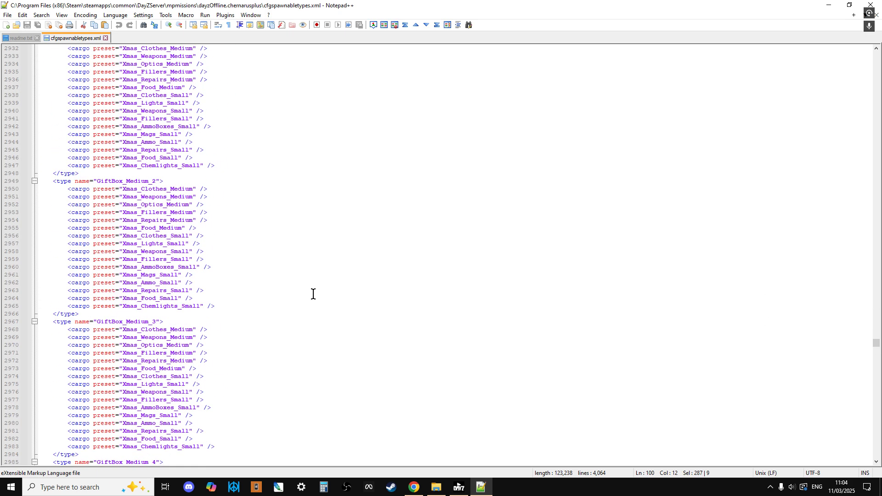
scroll(317, 302, "down", 20)
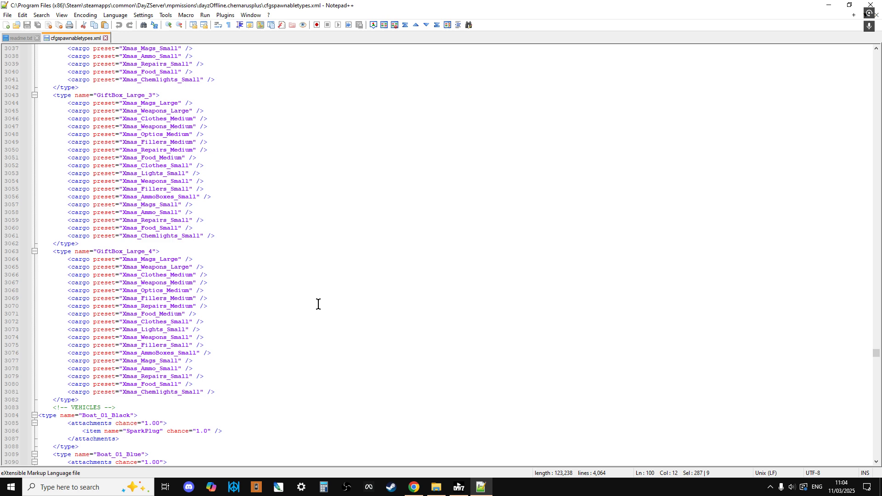
left_click_drag(138, 220, 39, 221)
scroll(248, 230, "down", 1)
scroll(252, 230, "down", 1)
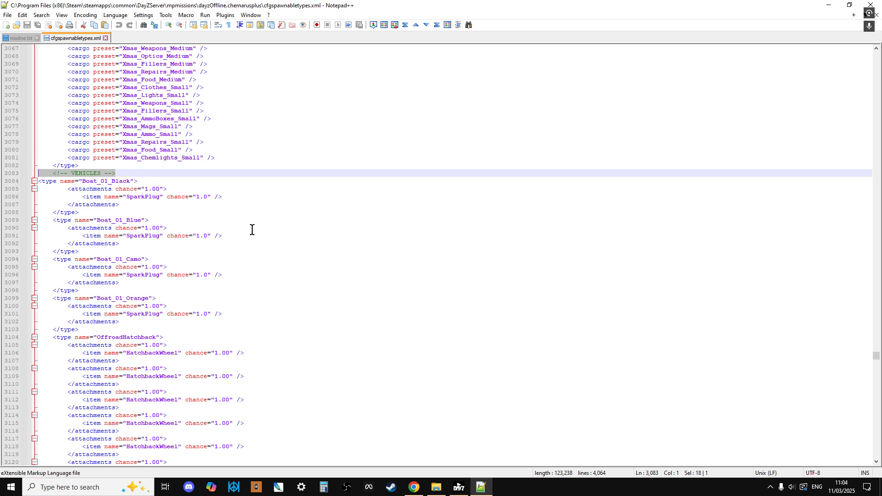
Inspect the Boat_01_Black attachments block and locate the SparkPlug item on line 3086.
scroll(252, 230, "down", 1)
left_click(169, 188)
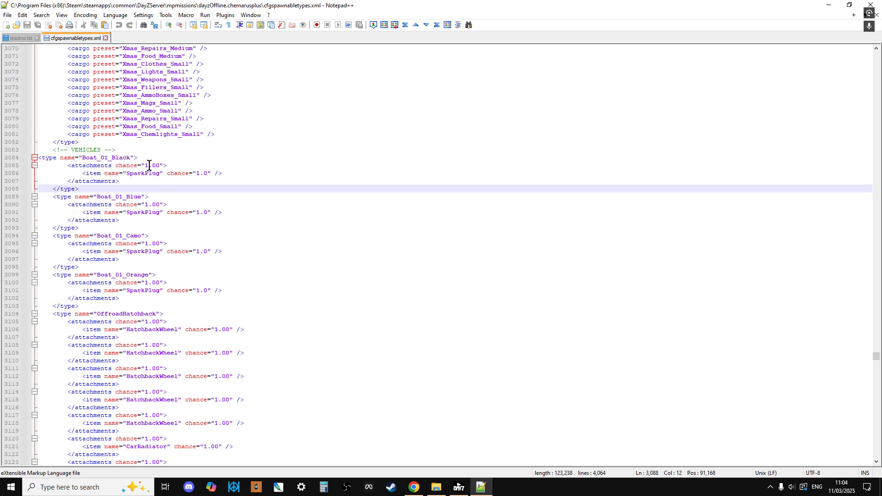
left_click(158, 165)
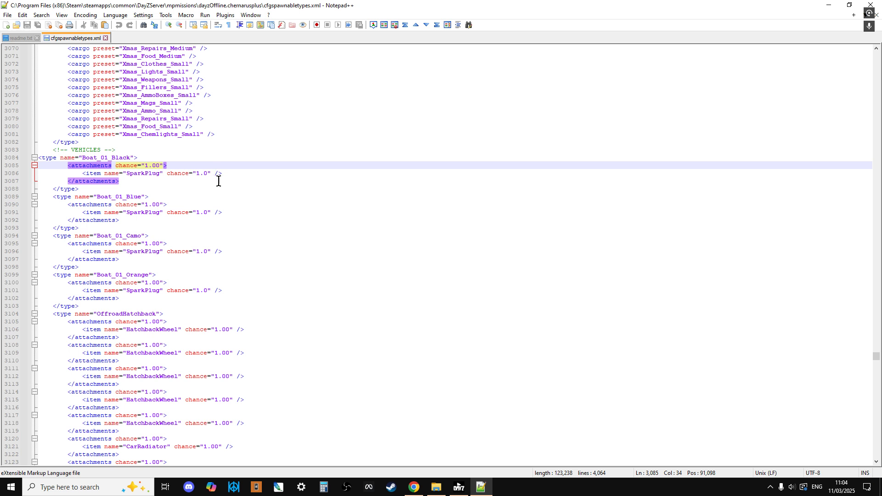
left_click(235, 173)
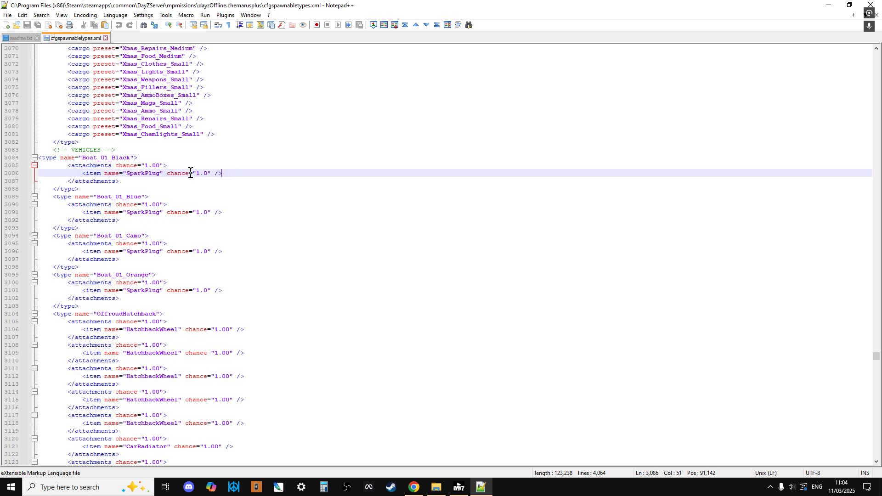
left_click_drag(232, 173, 67, 172)
left_click(221, 181)
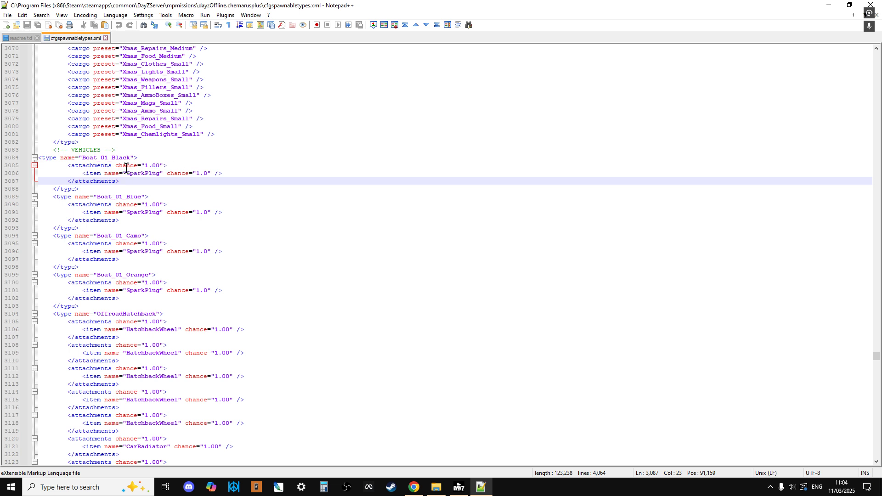
Change the SparkPlug chance value on line 3086 from 1.0 to 1.00.
left_click(206, 174)
key("BackSpace")
key("BackSpace")
key("BackSpace")
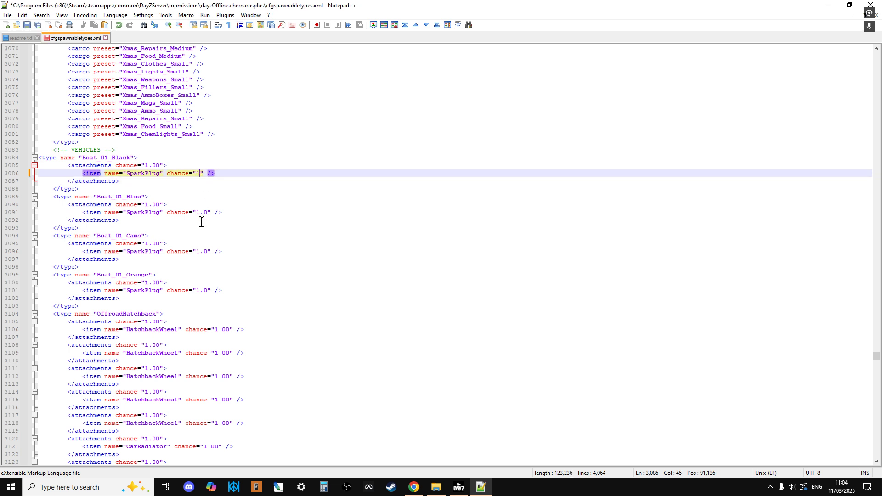
type("0.5")
left_click(246, 170)
left_click(206, 173)
key("BackSpace")
key("BackSpace")
key("BackSpace")
type("1.00")
left_click(309, 267)
scroll(309, 266, "down", 3)
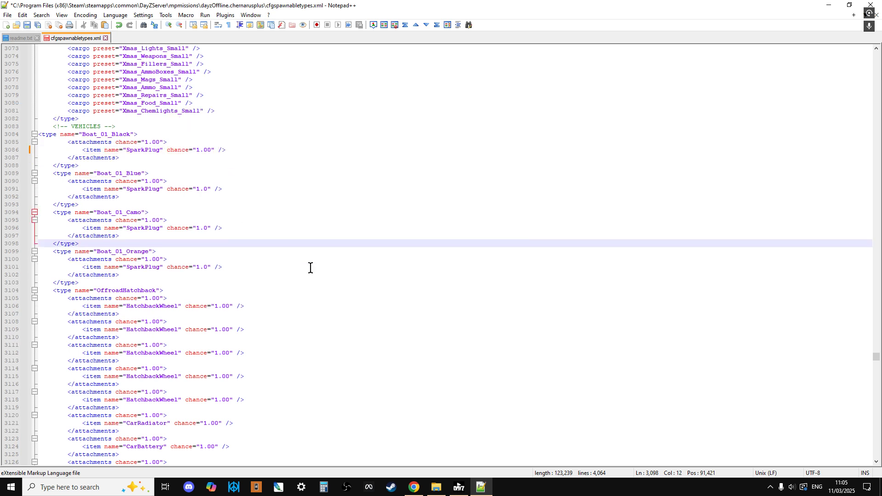
scroll(292, 260, "down", 3)
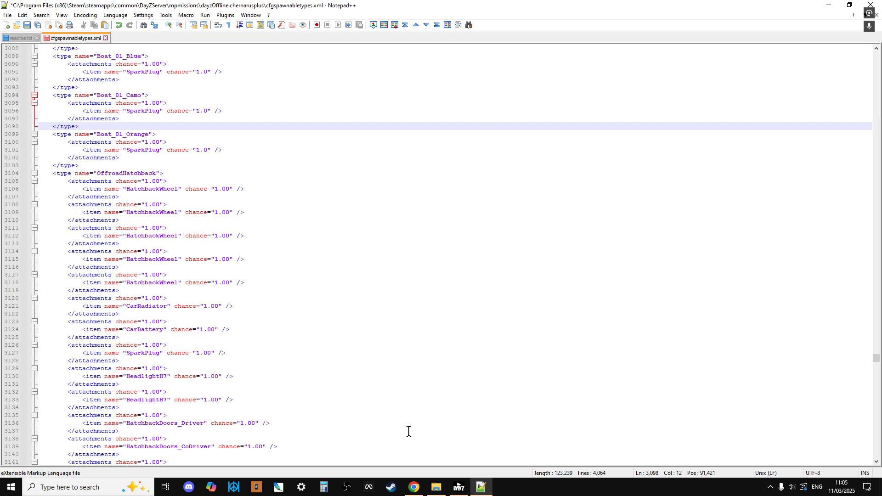
Return to the GitHub repository main page, discarding the unsaved readme edits.
left_click(413, 487)
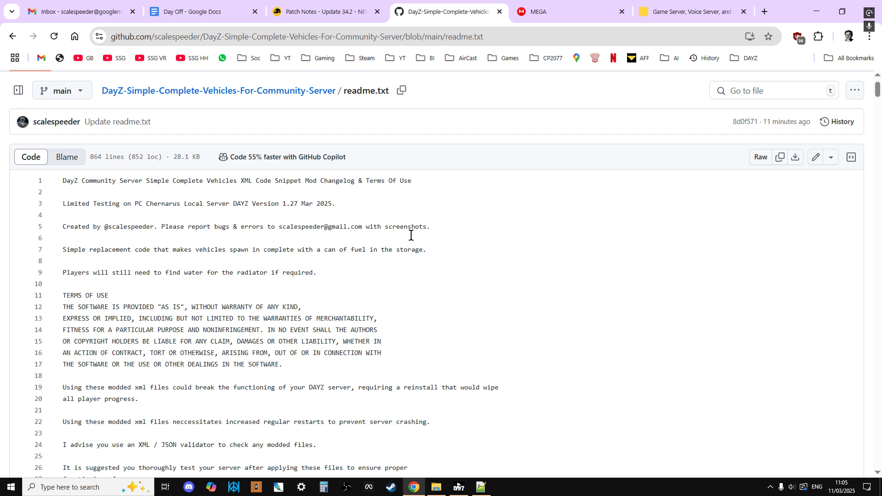
scroll(411, 235, "down", 6)
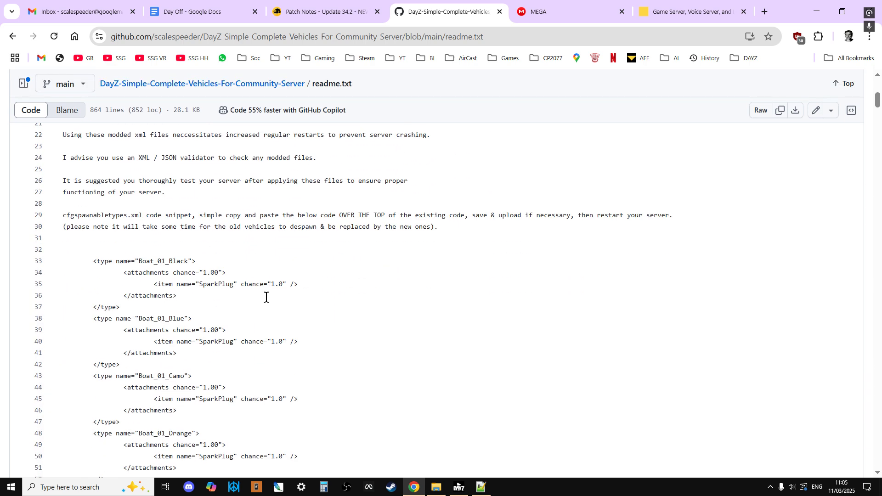
scroll(267, 297, "up", 2)
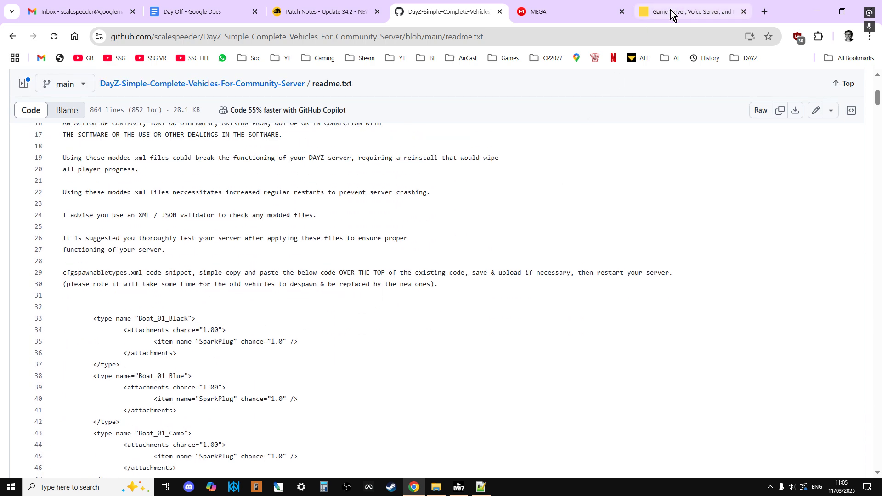
left_click(569, 12)
left_click(454, 13)
scroll(499, 305, "up", 5)
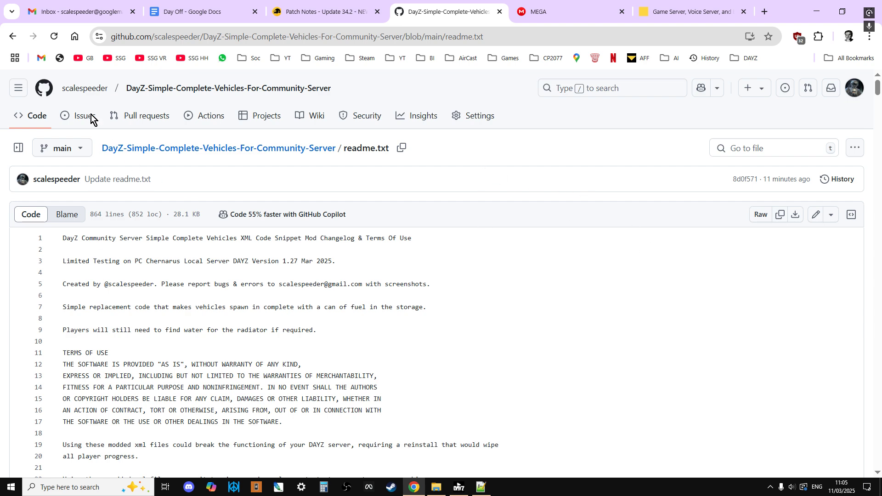
left_click(16, 39)
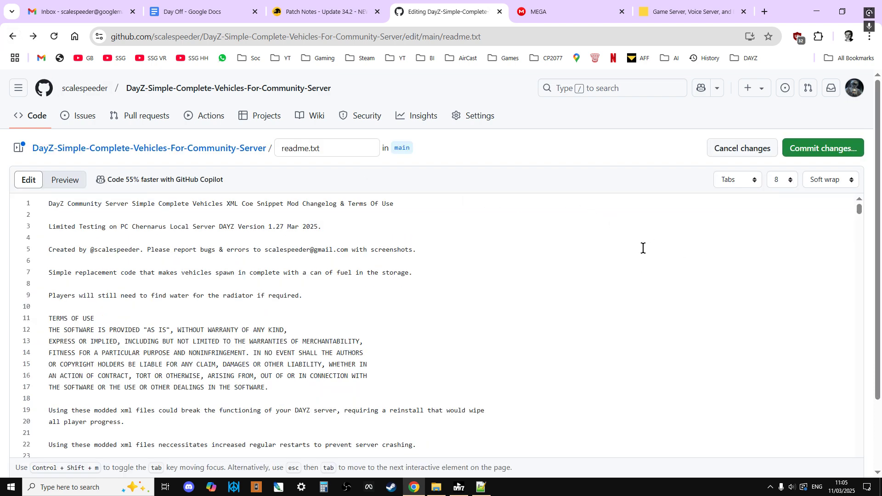
left_click(234, 88)
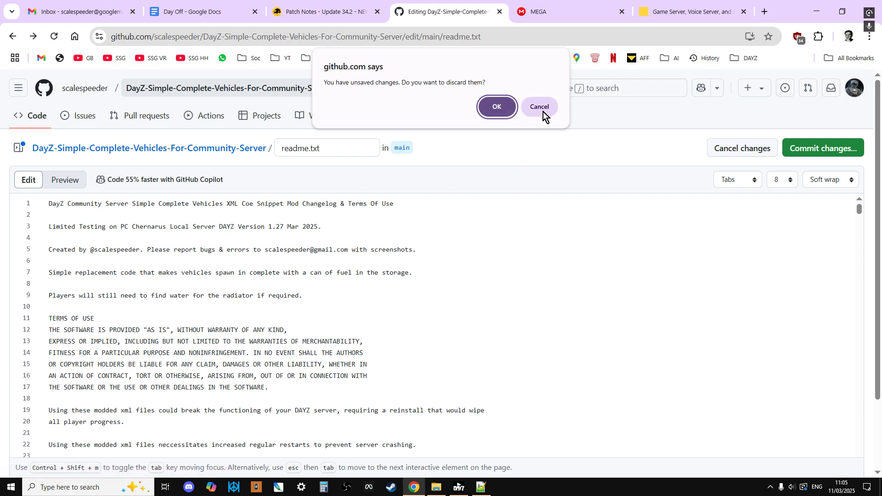
left_click(497, 106)
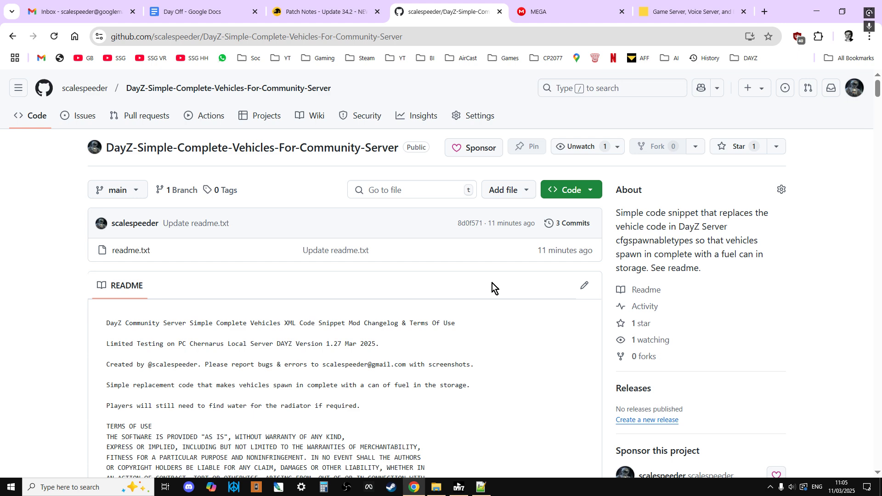
scroll(492, 282, "down", 1)
Commit readme.txt unchanged after adding and removing an 'e' after 'Mod'.
left_click(585, 228)
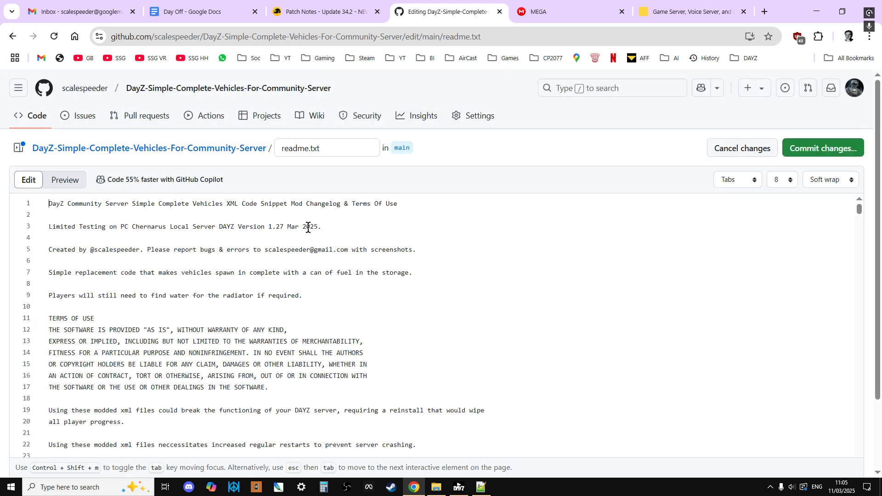
left_click(301, 204)
type("e")
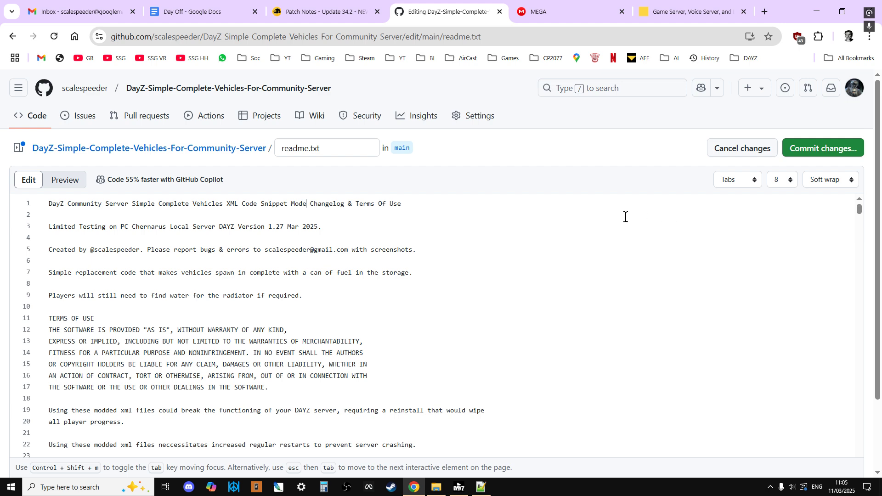
key("BackSpace")
left_click(824, 152)
left_click(545, 404)
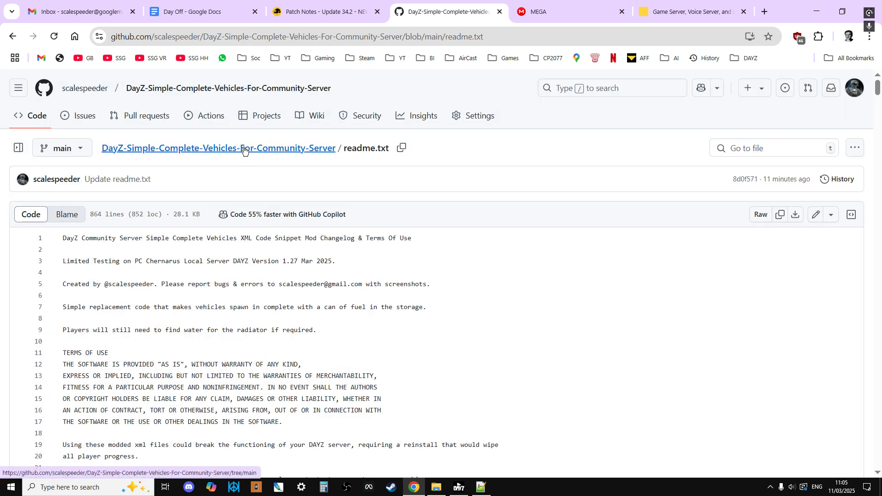
Copy the README's vehicle XML from Boat_01_Black down to the final closing type tag.
left_click(244, 148)
scroll(495, 233, "down", 1)
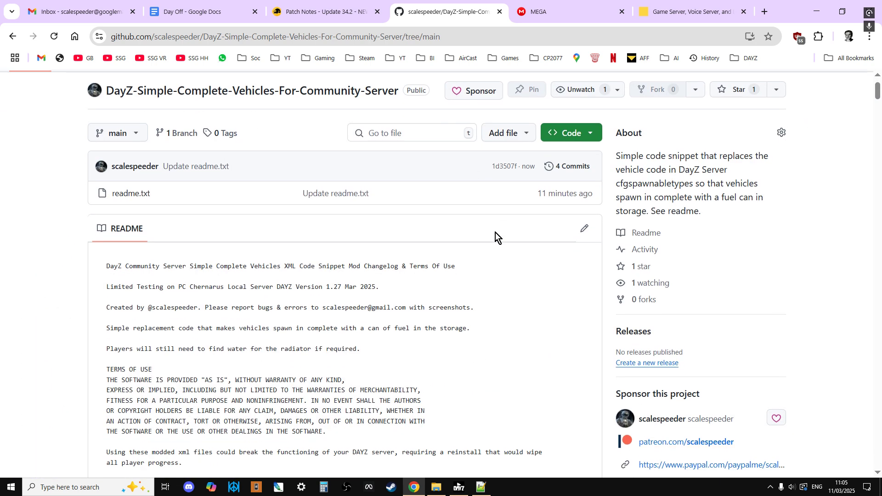
left_click(590, 137)
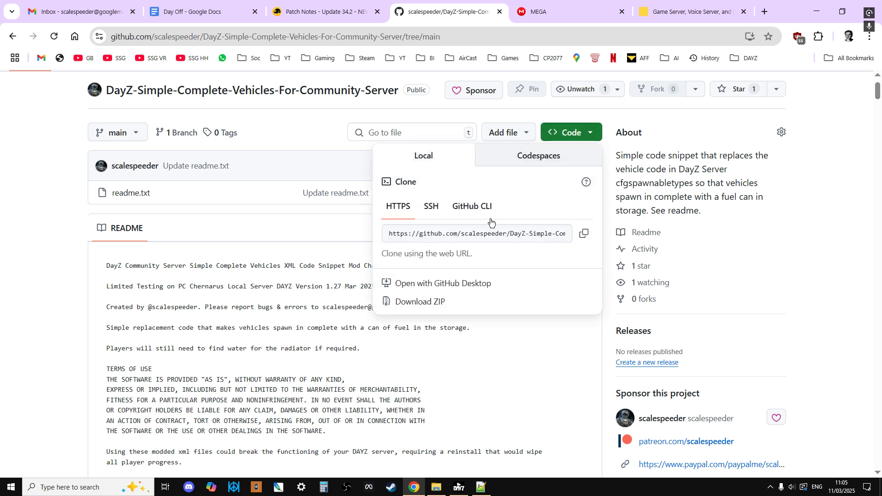
left_click(15, 294)
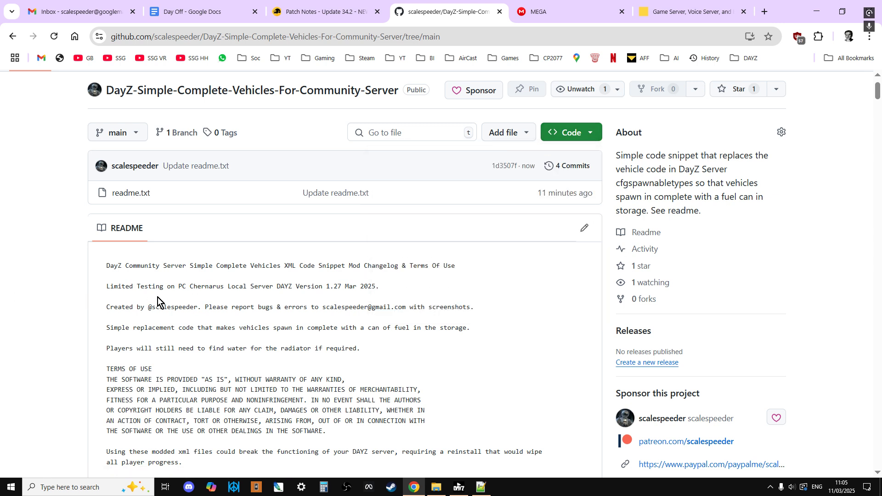
scroll(234, 304, "down", 3)
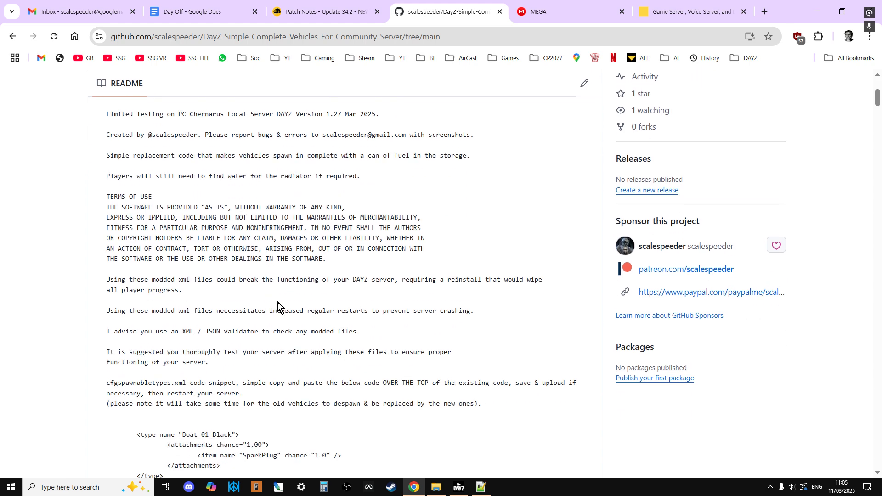
scroll(277, 302, "down", 5)
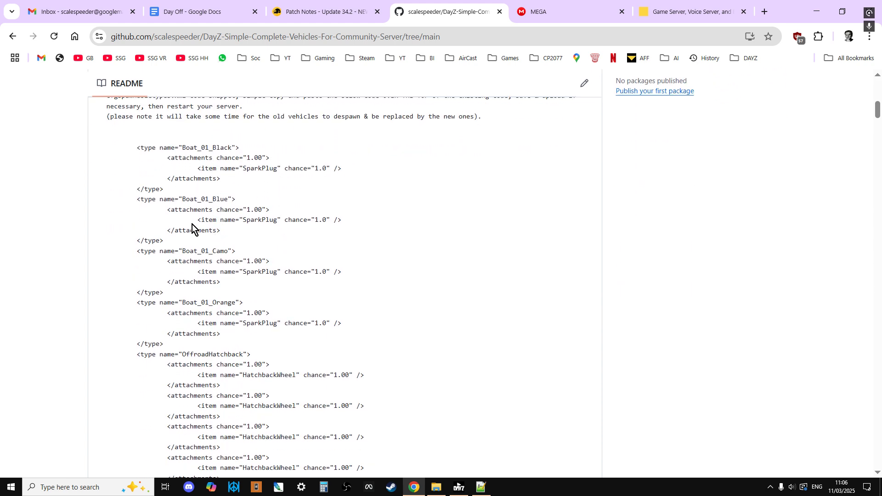
mouse_move(137, 147)
left_mouse_down()
mouse_move(215, 162)
mouse_move(296, 443)
mouse_move(278, 462)
mouse_move(311, 495)
mouse_move(316, 437)
left_mouse_up()
right_click(209, 287)
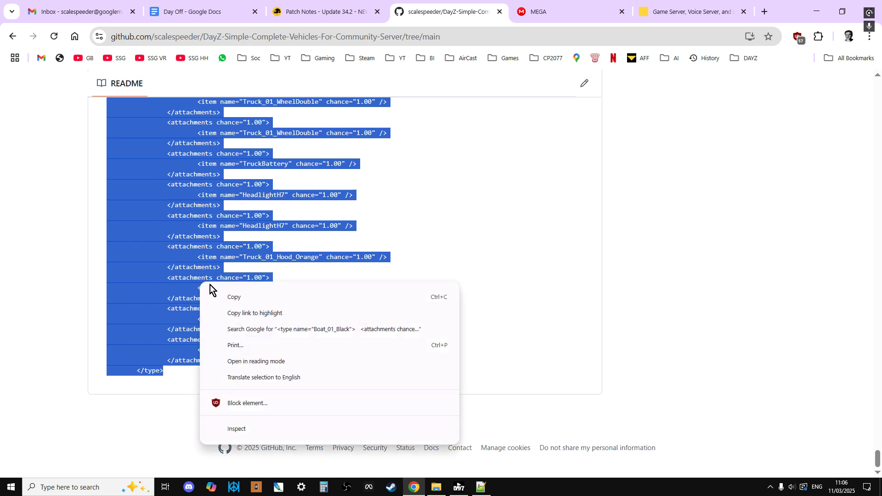
left_click(240, 297)
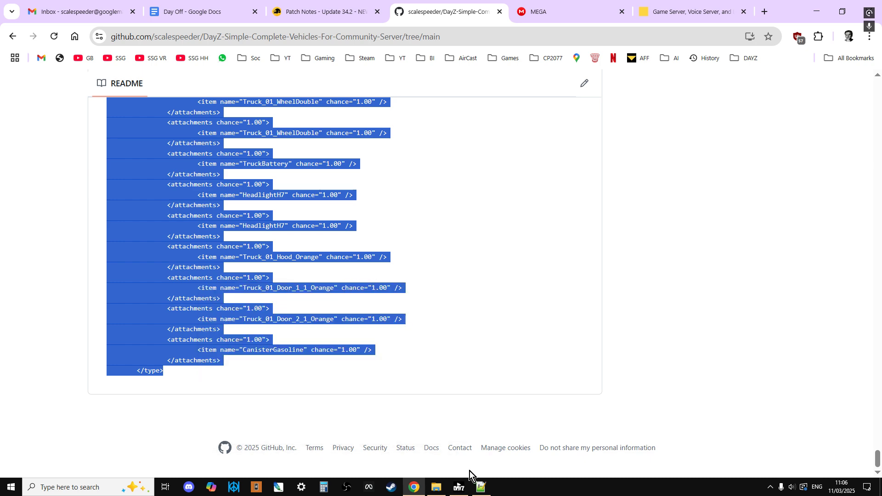
Paste the copied snippet over the old vehicle entries from line 3084 and save cfgspawnabletypes.xml.
left_click(481, 486)
key("Down")
key("Down")
key("Down")
key("Down")
key("Down")
key("Down")
key("Down")
key("Down")
key("Down")
scroll(225, 278, "up", 1)
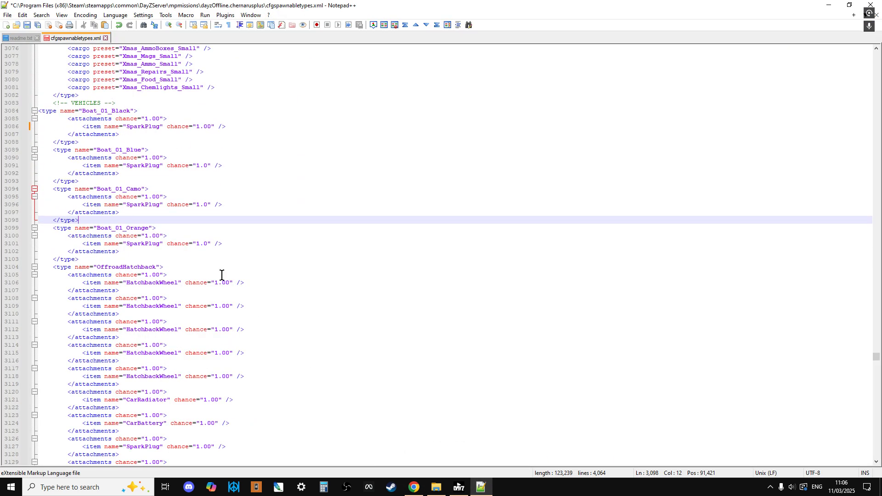
left_click_drag(38, 111, 260, 168)
right_click(126, 125)
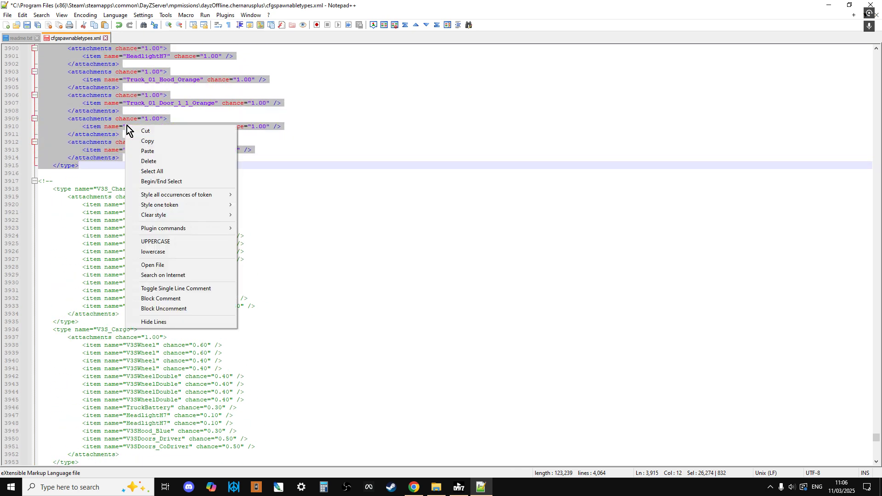
left_click(169, 151)
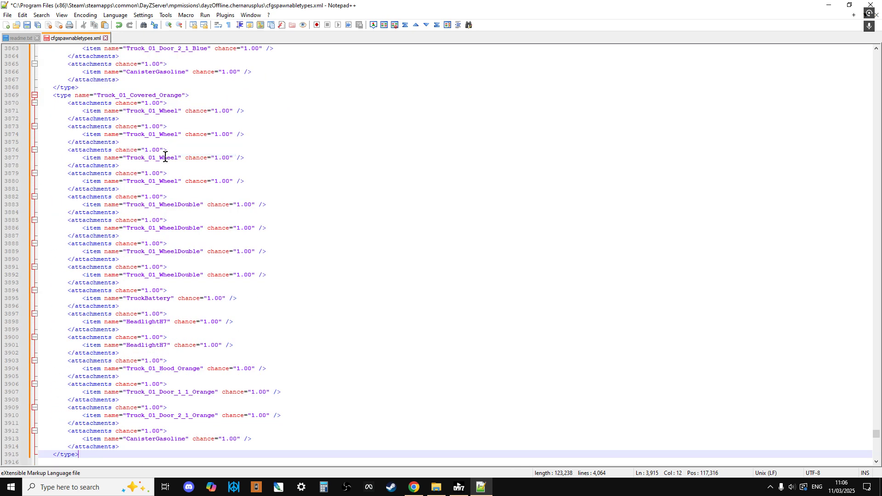
left_click(27, 25)
left_click(412, 488)
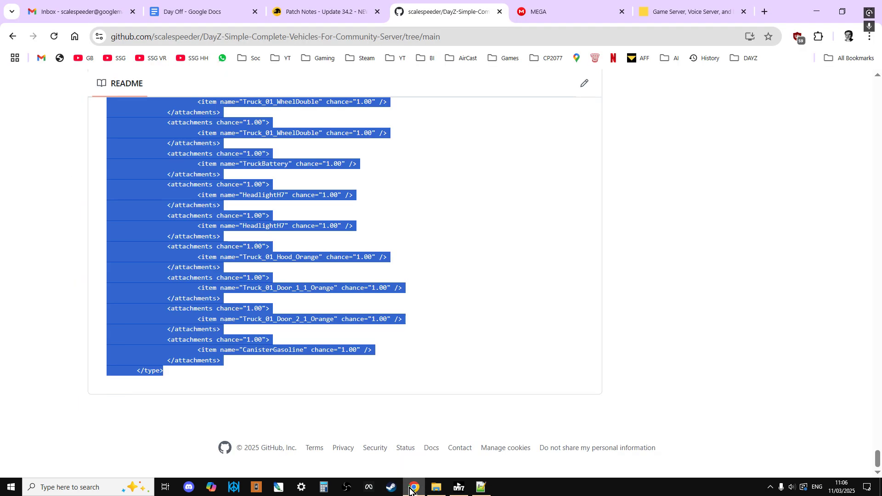
Load the 'Validate XML files' bookmark from the BI folder in a new tab.
left_click(765, 11)
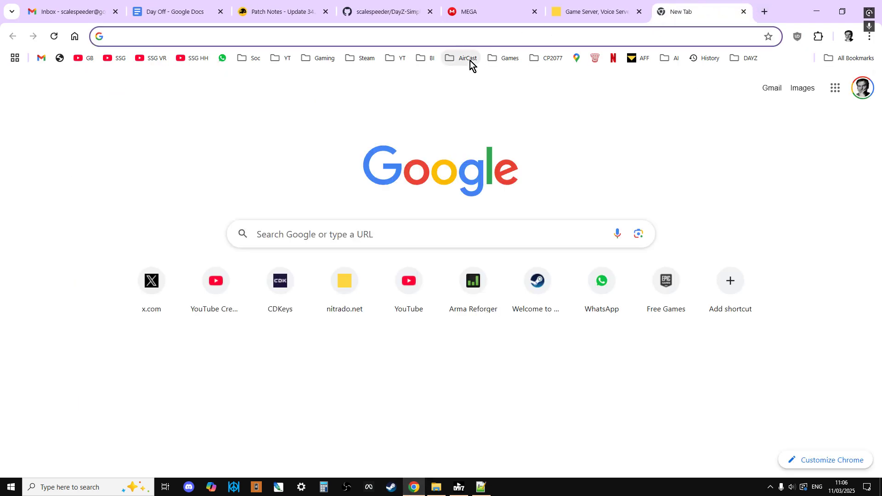
left_click(427, 61)
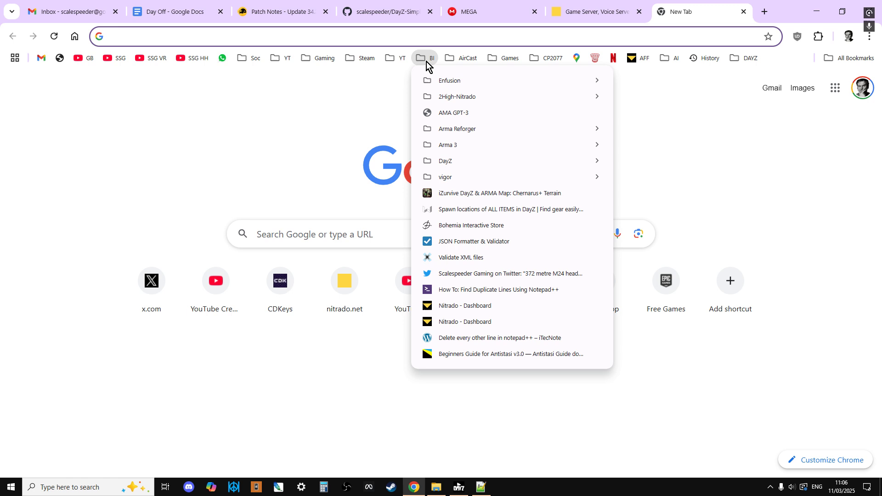
left_click(477, 257)
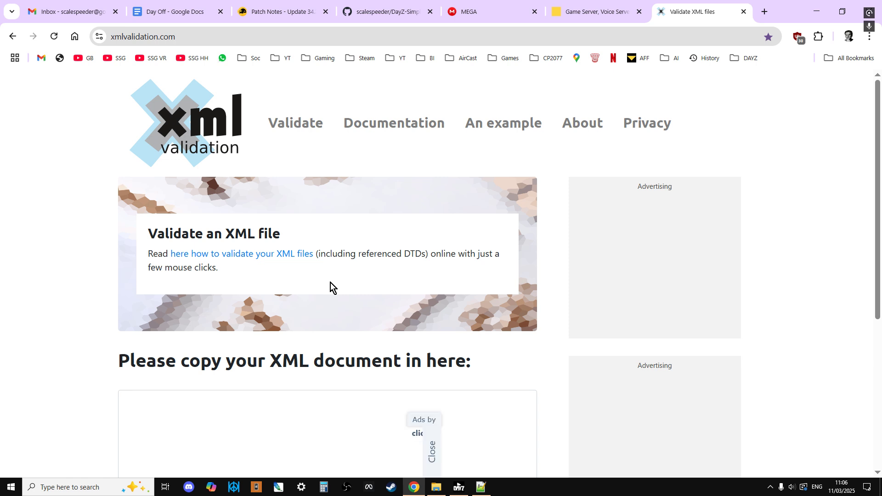
scroll(360, 308, "down", 5)
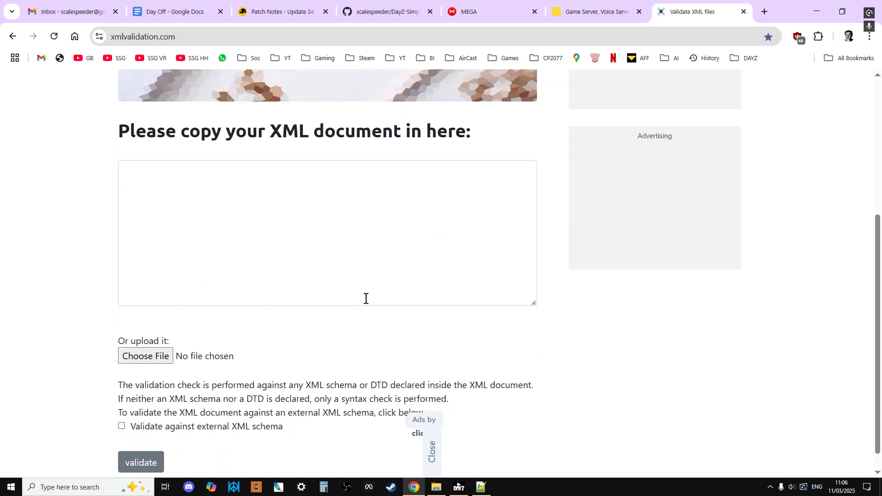
Choose cfgspawnabletypes.xml from DayZServer\mpmissions\dayzOffline.chernarusplus as the file to upload.
left_click(145, 356)
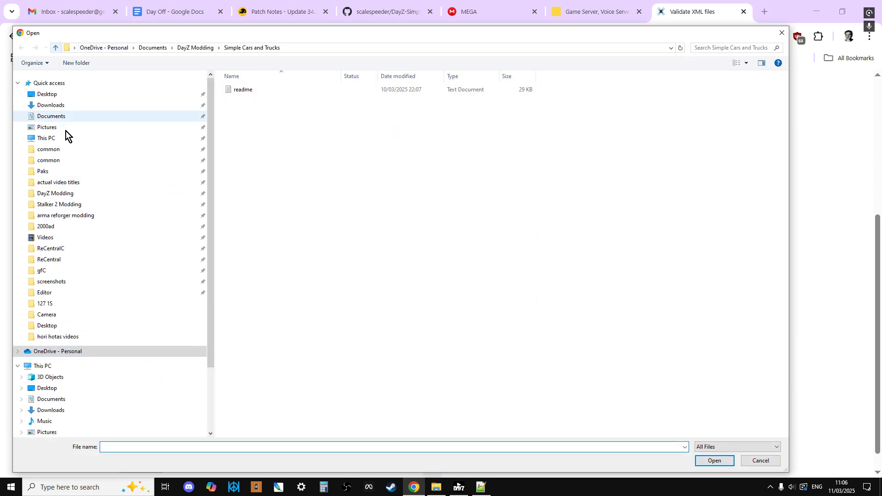
left_click(66, 151)
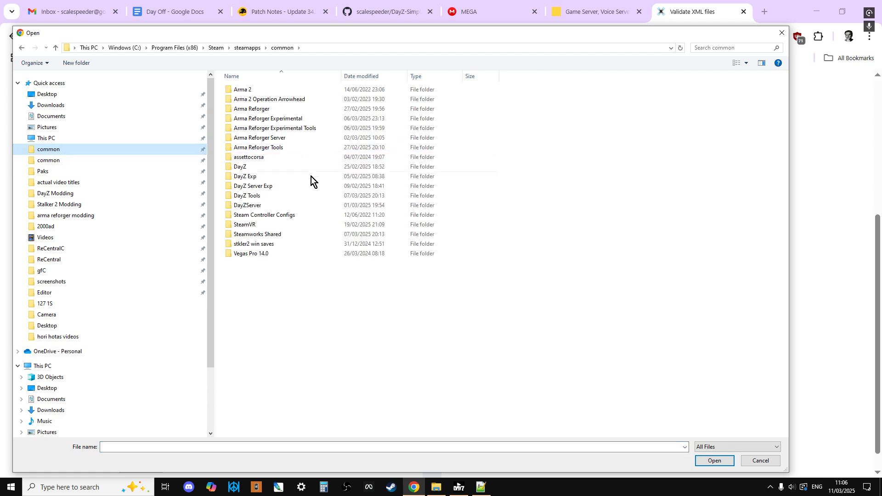
double_click(253, 206)
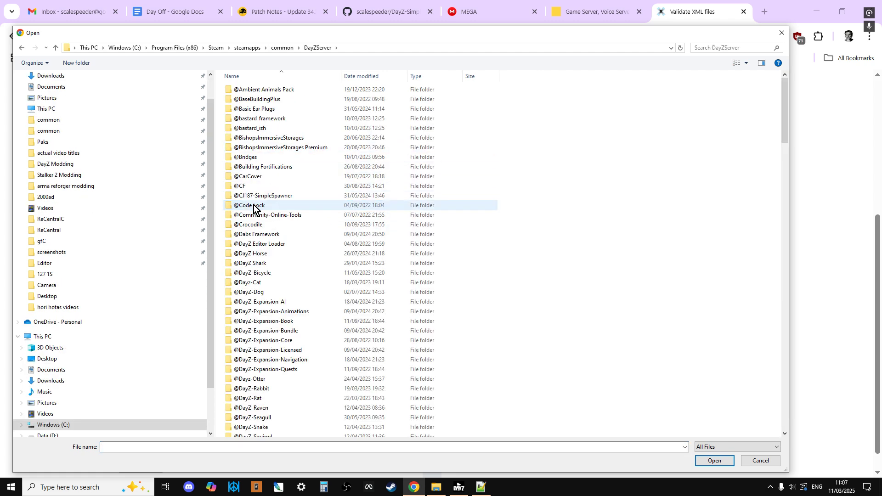
scroll(275, 243, "down", 18)
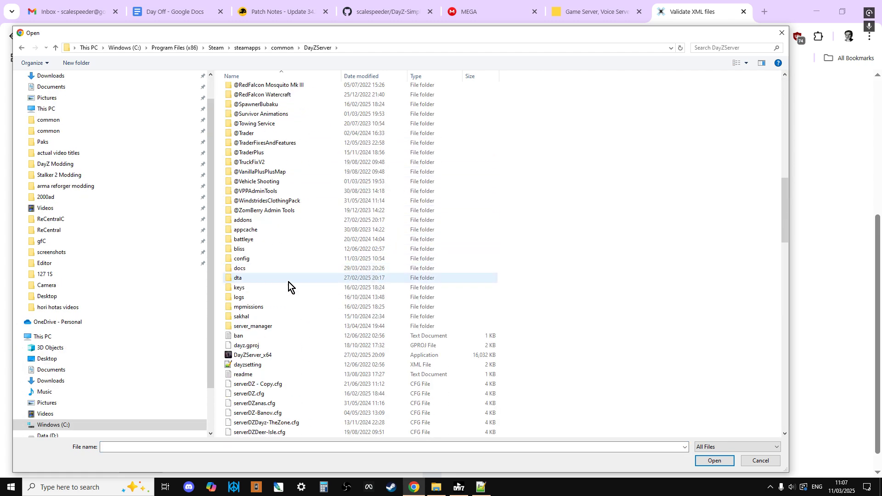
double_click(269, 307)
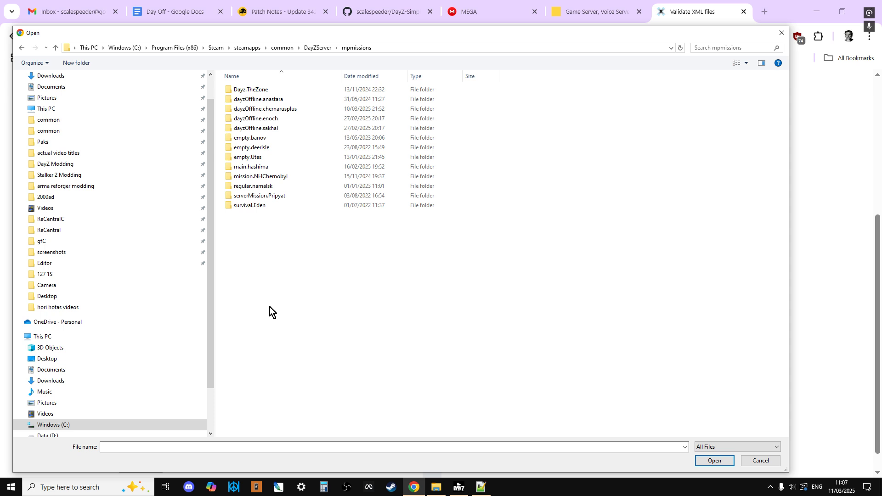
double_click(267, 110)
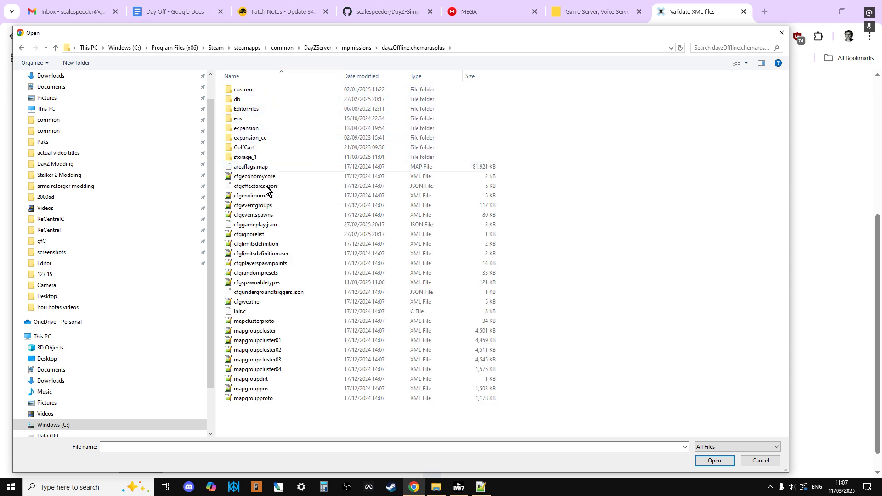
left_click(266, 281)
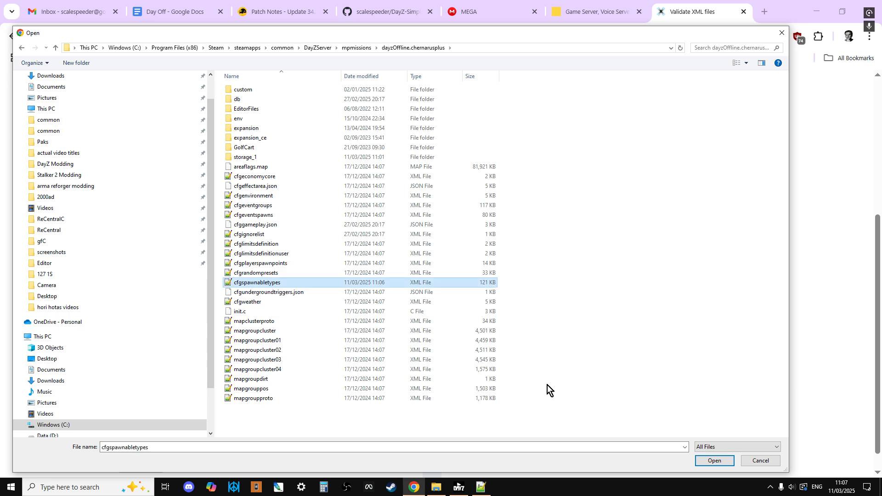
left_click(721, 465)
Validate the uploaded file and highlight the 'No errors were found' result.
scroll(333, 275, "down", 1)
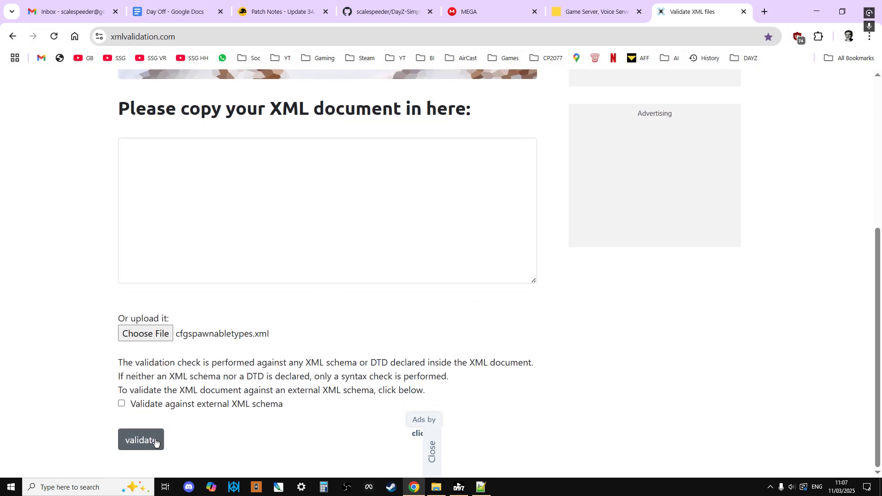
left_click(141, 440)
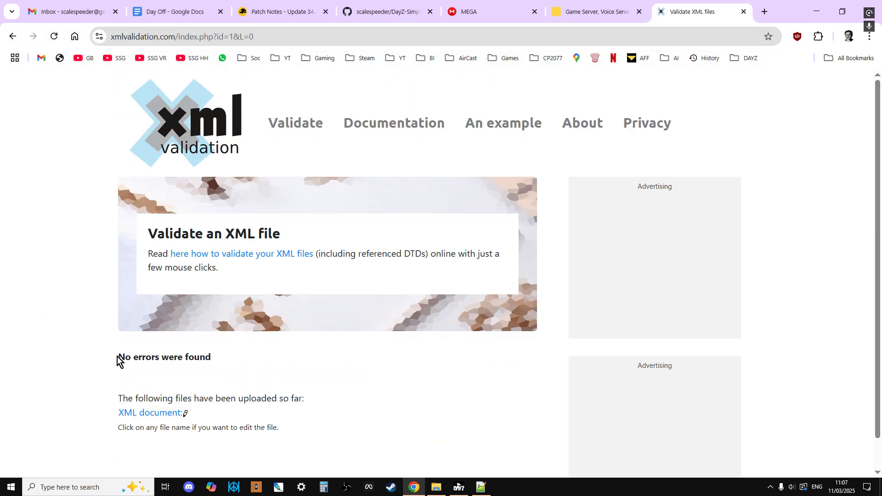
left_click_drag(117, 360, 216, 365)
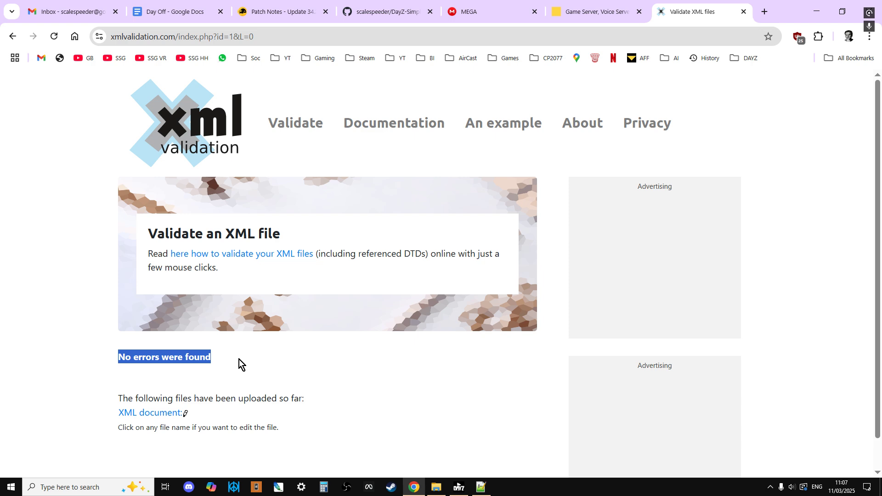
Return to Notepad++ and review the Truck_01_Covered_Blue entry and its attachments.
left_click(480, 487)
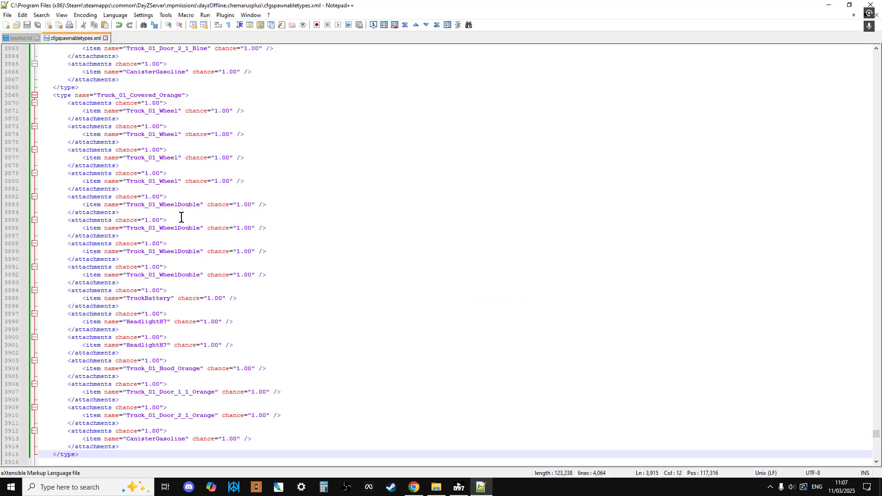
scroll(268, 213, "up", 13)
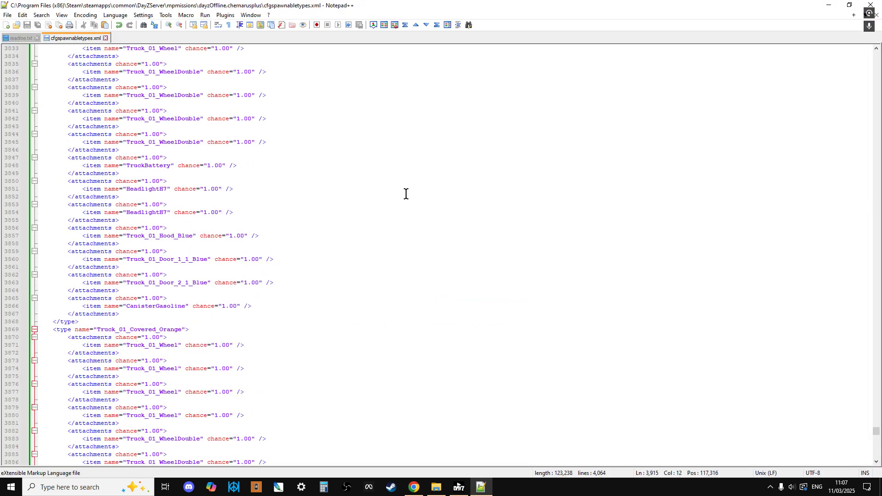
scroll(581, 207, "up", 5)
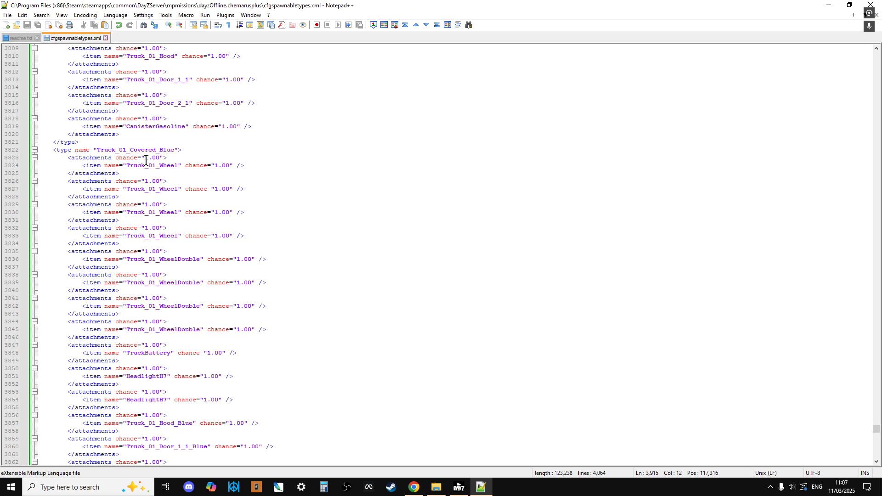
left_click_drag(56, 151, 193, 151)
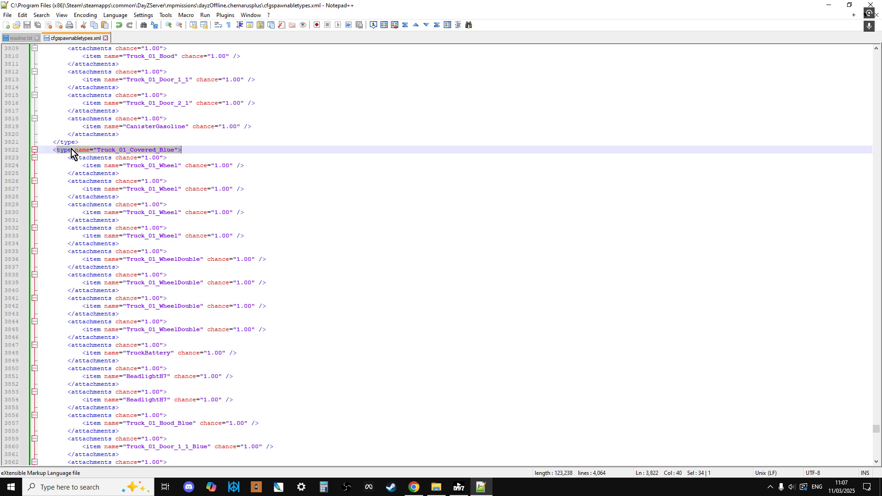
left_click(308, 204)
scroll(544, 243, "up", 3)
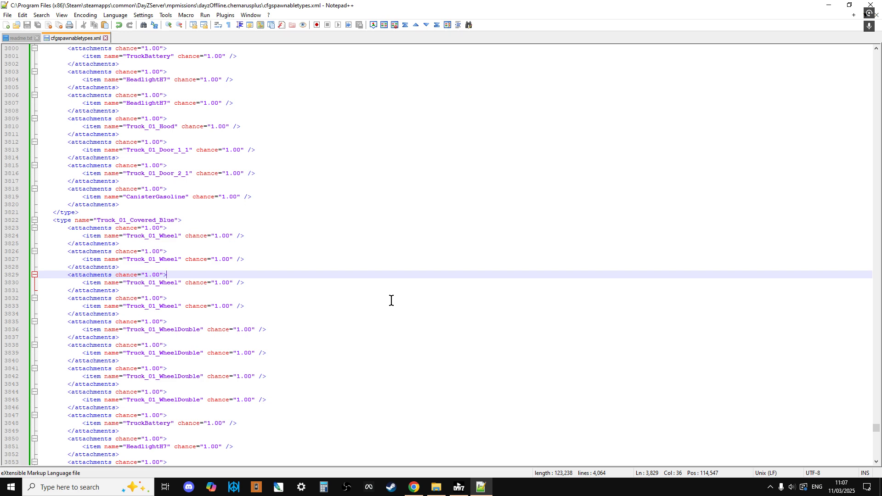
In the Nitrado tab, open the File Browser under Tools and enter dayzps_missions.
left_click(413, 487)
left_click(606, 14)
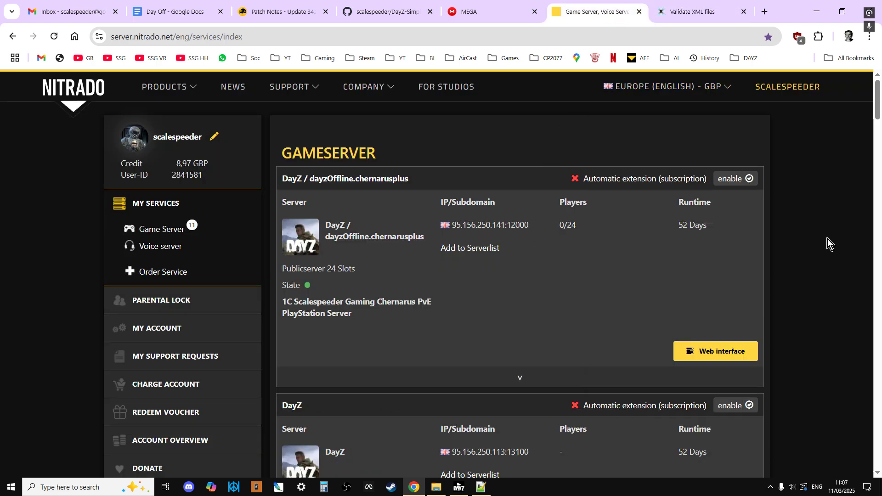
scroll(828, 239, "down", 1)
scroll(825, 240, "up", 1)
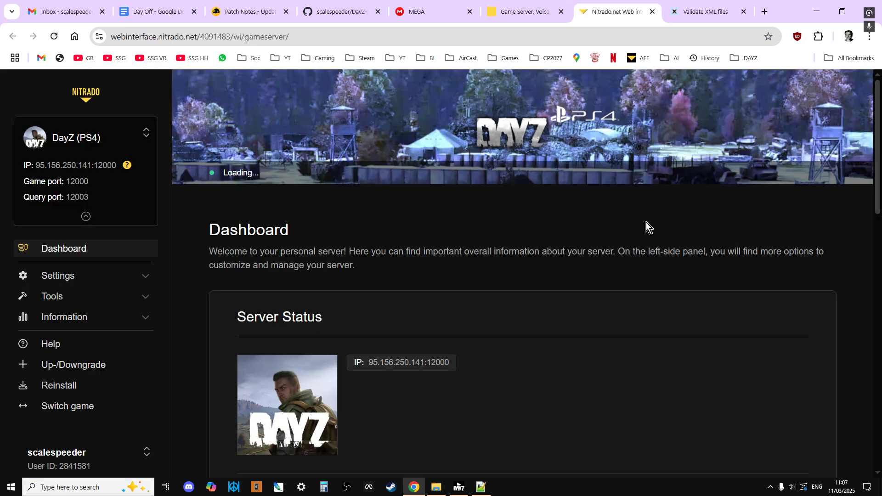
scroll(556, 241, "down", 2)
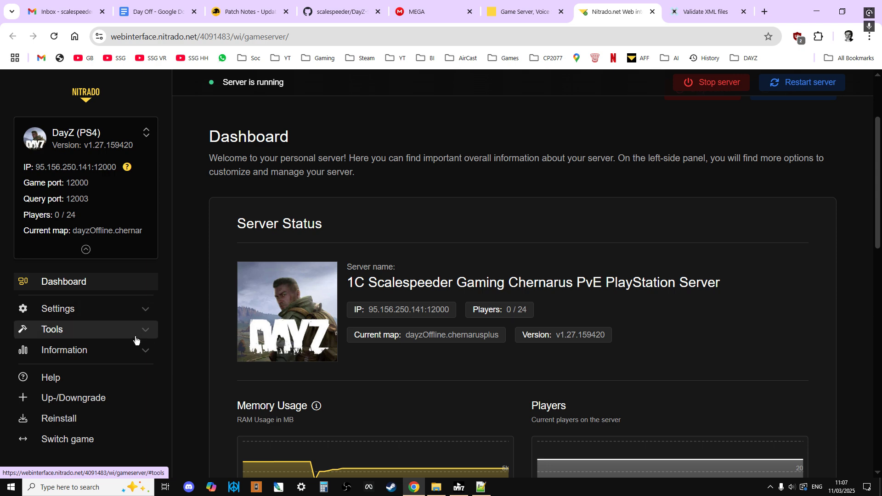
left_click(135, 339)
left_click(68, 349)
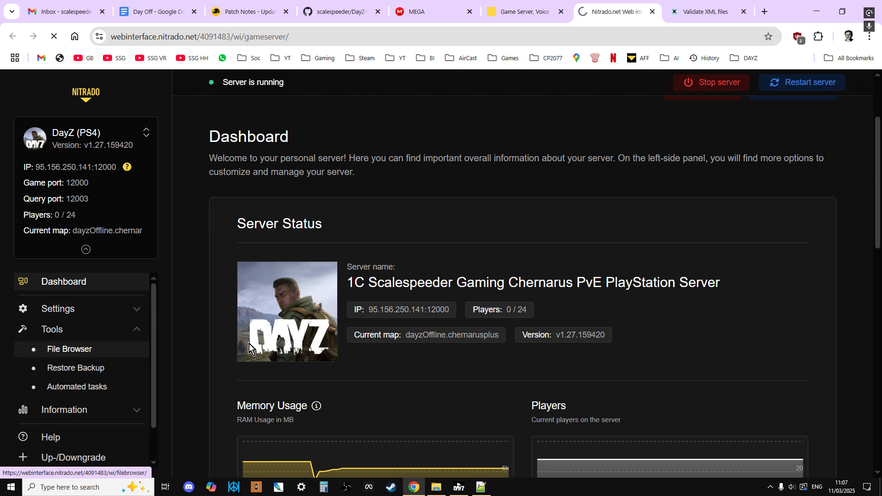
scroll(569, 260, "down", 5)
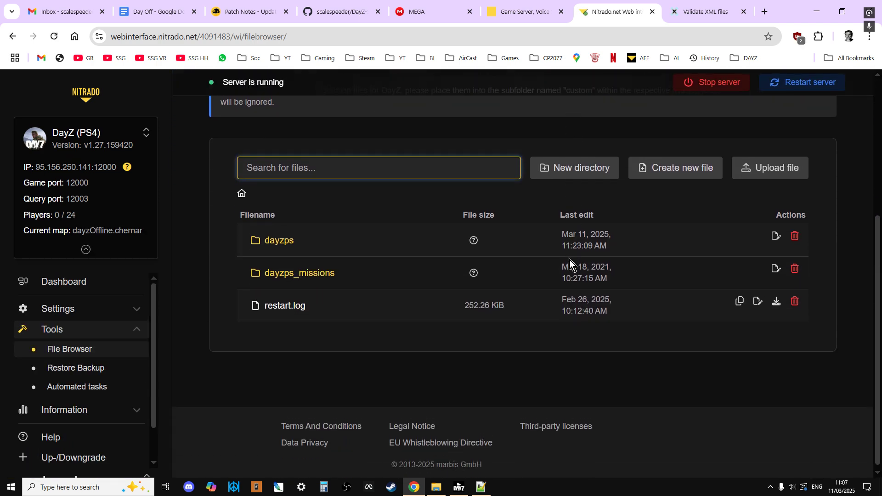
left_click(311, 280)
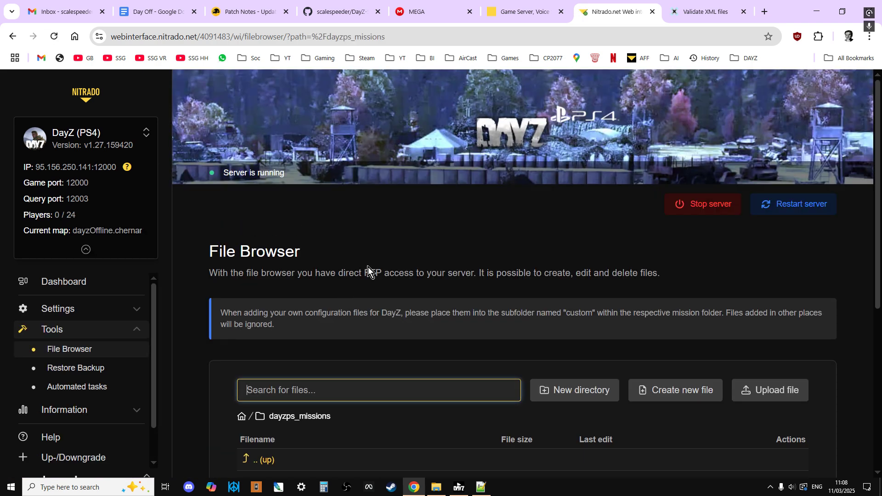
scroll(368, 267, "down", 6)
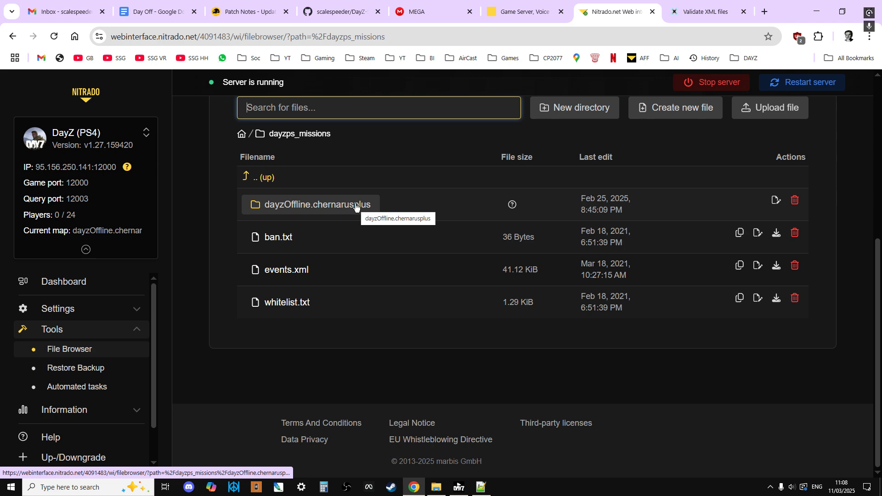
Open dayzOffline.chernarusplus and scroll its file list down to cfgspawnabletypes.xml.
left_click(356, 207)
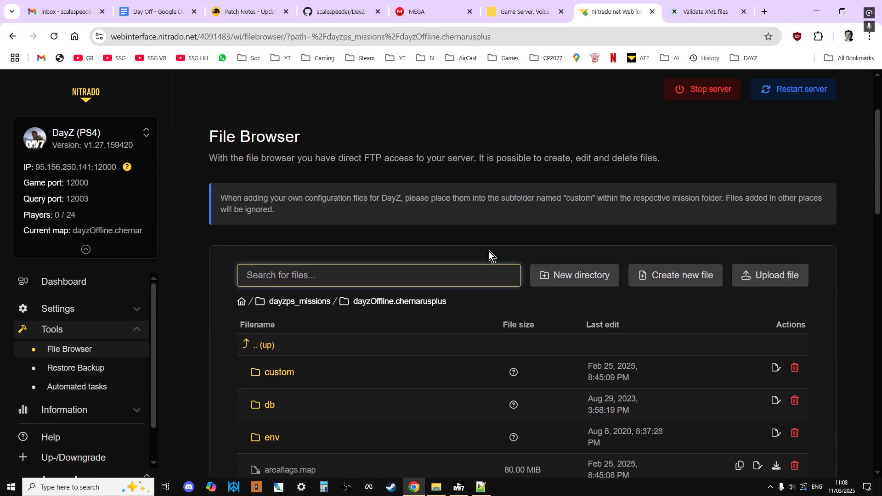
scroll(492, 249, "down", 2)
scroll(496, 241, "down", 6)
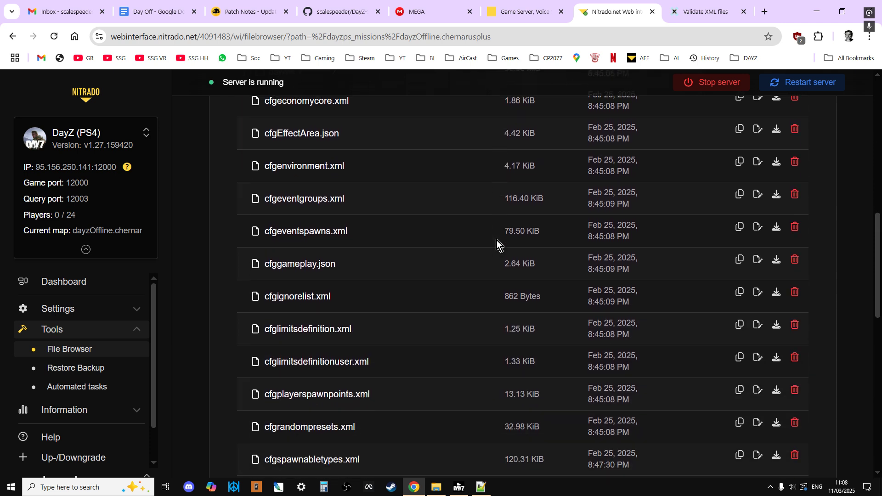
scroll(497, 240, "down", 2)
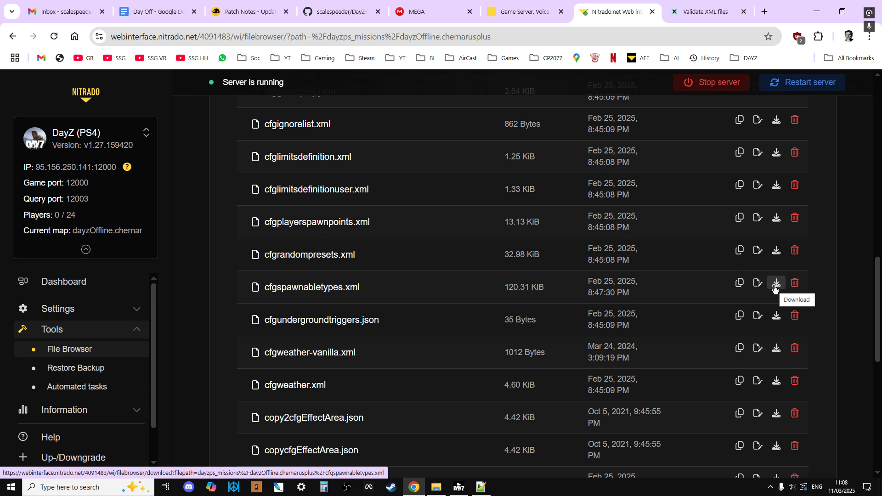
left_click_drag(877, 287, 840, 180)
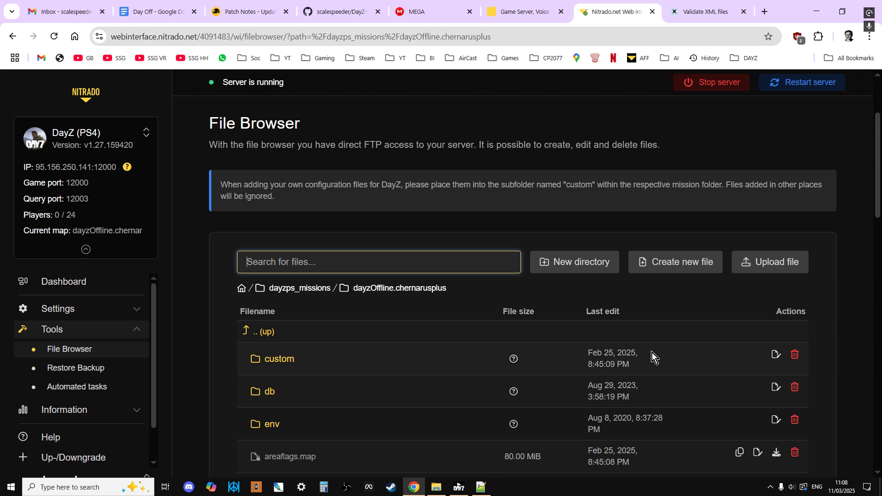
left_click_drag(878, 211, 880, 284)
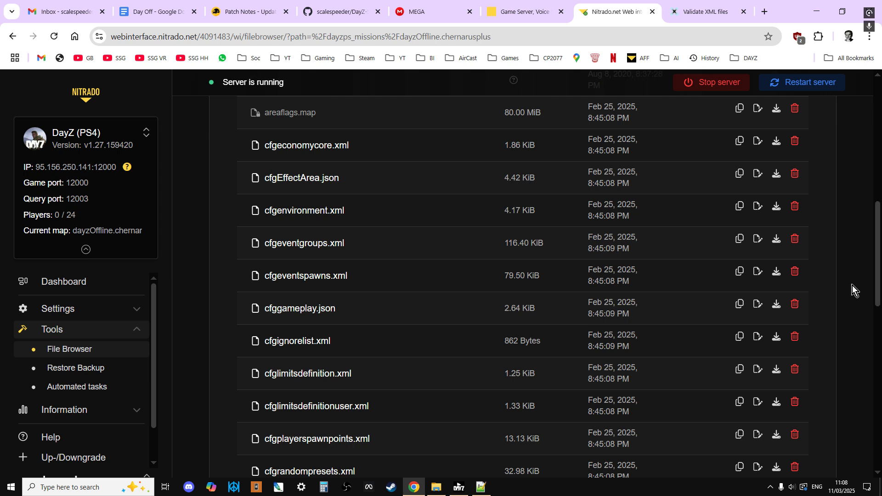
scroll(542, 304, "down", 1)
scroll(544, 305, "down", 2)
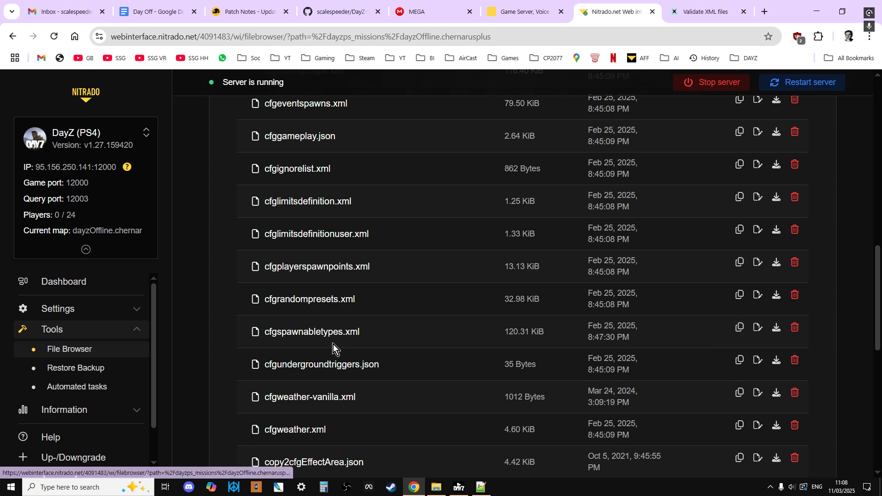
Open cfgspawnabletypes.xml in Nitrado's editor, enlarge it, and show the VEHICLES Boat_01 entries.
left_click(307, 336)
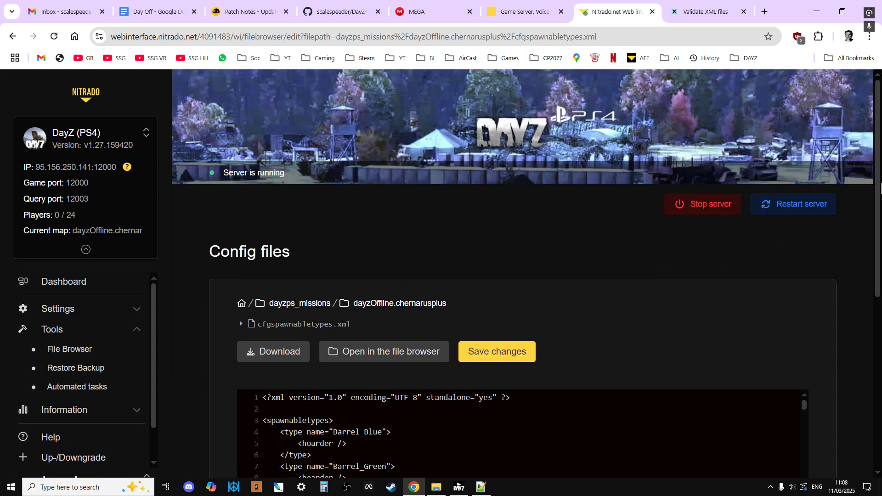
left_click_drag(880, 181, 881, 320)
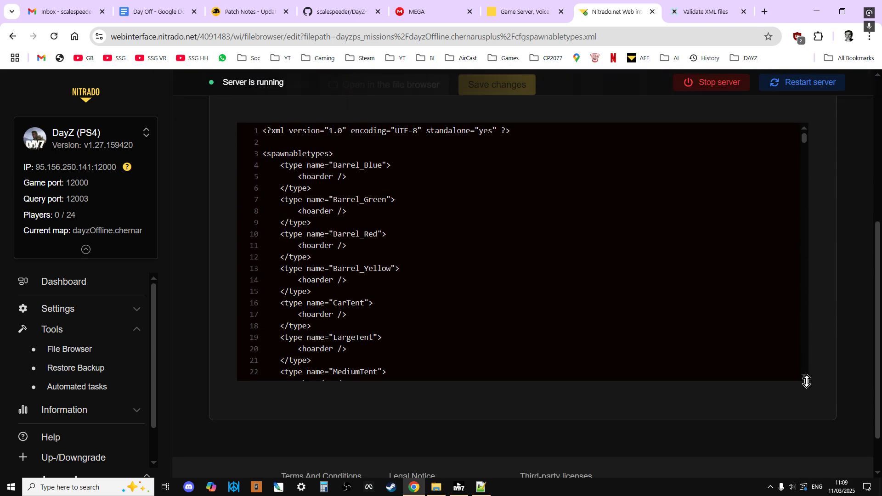
left_click_drag(803, 380, 804, 469)
left_click_drag(805, 140, 781, 382)
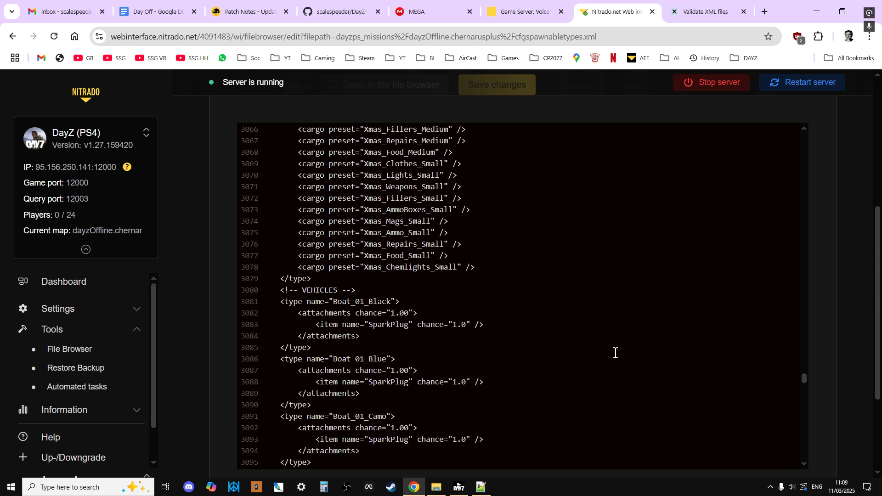
scroll(615, 353, "down", 1)
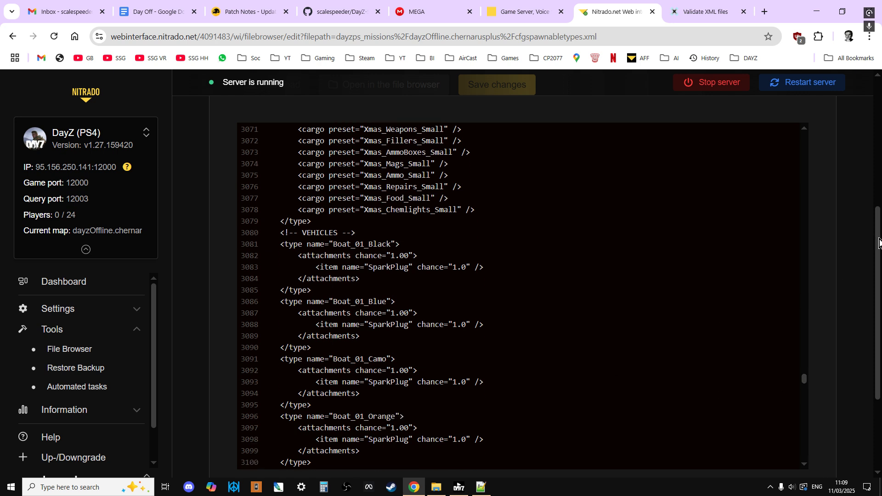
scroll(879, 242, "down", 1)
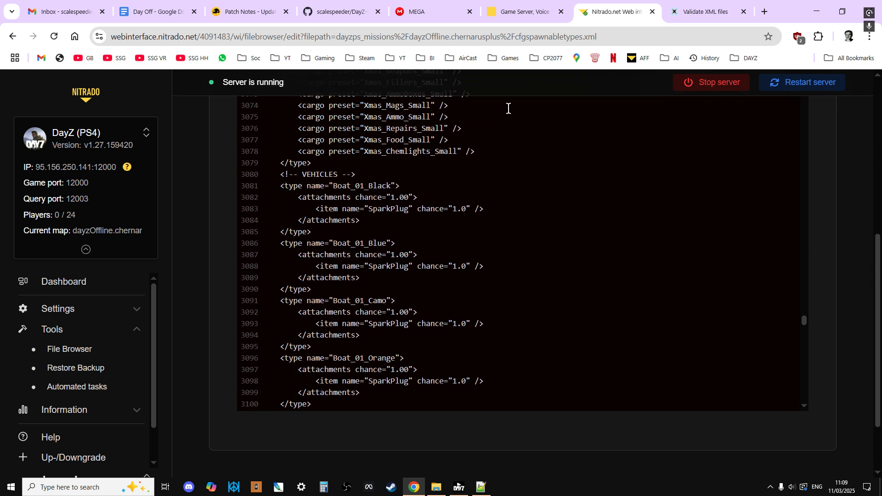
left_click(326, 13)
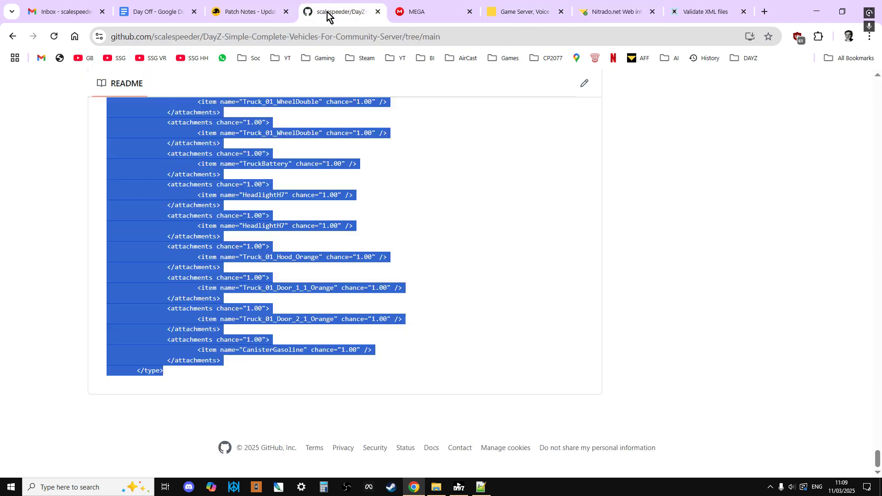
left_click(615, 13)
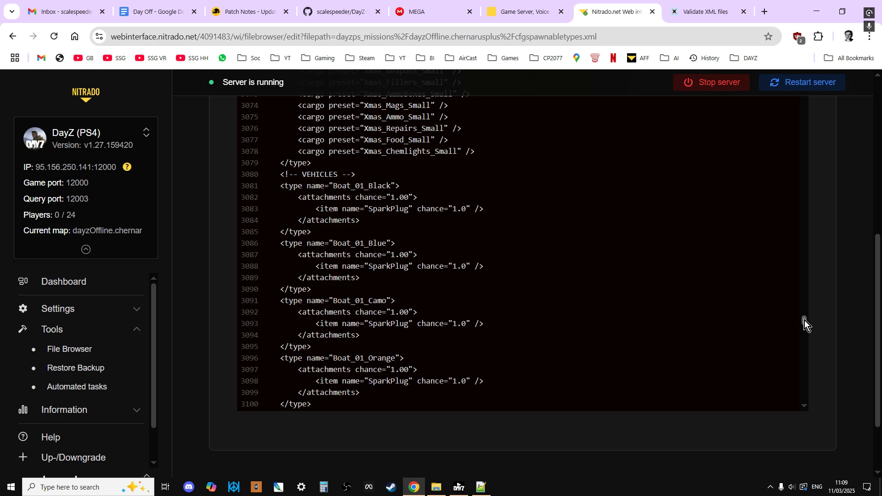
left_click_drag(804, 321, 821, 384)
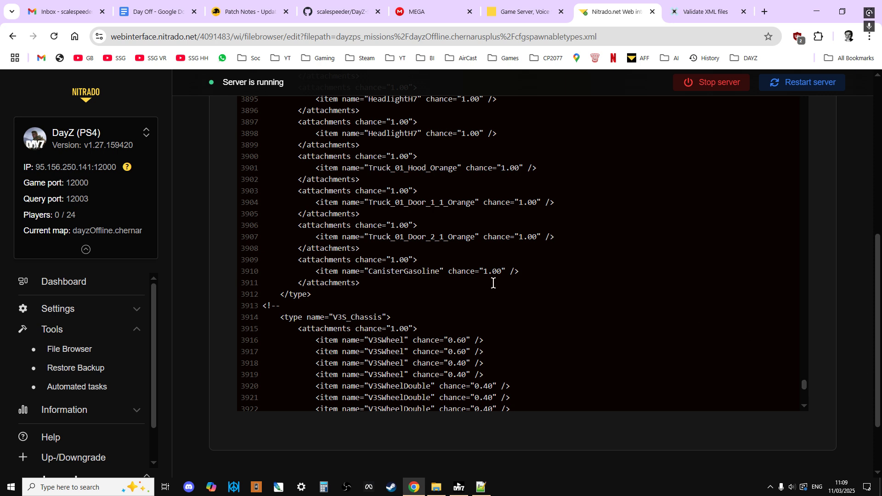
scroll(478, 283, "up", 6)
scroll(454, 299, "up", 6)
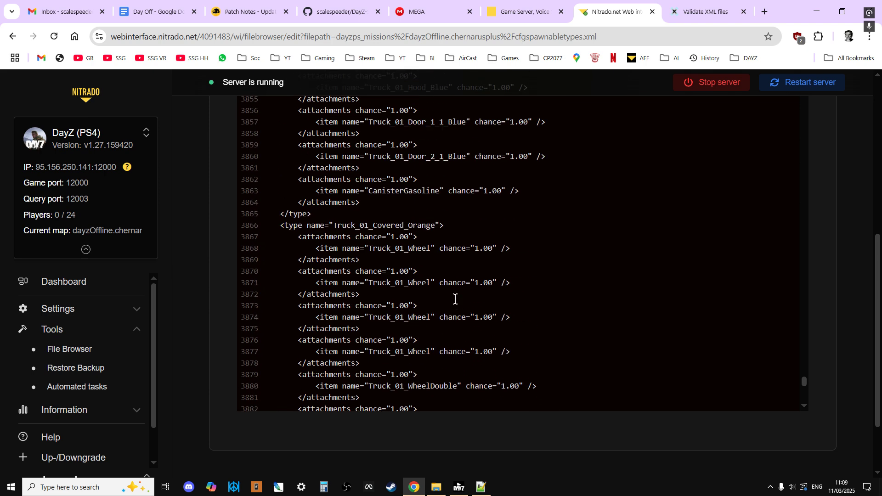
scroll(455, 299, "down", 7)
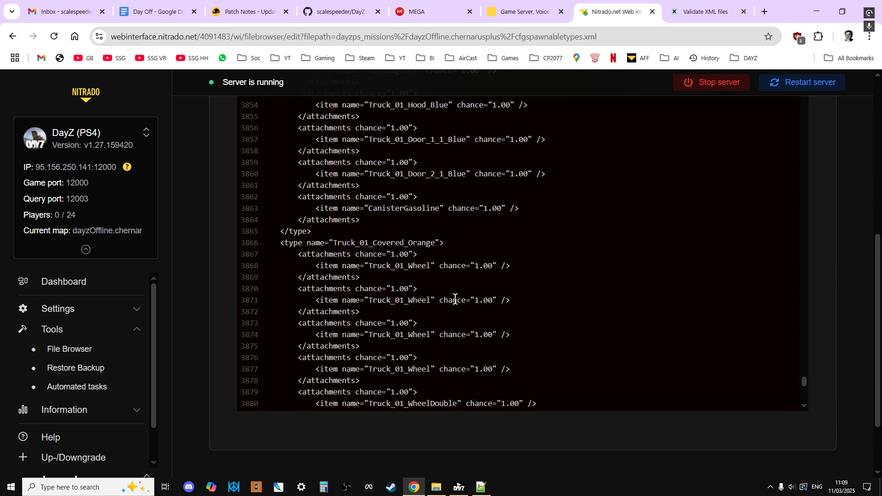
scroll(454, 302, "down", 5)
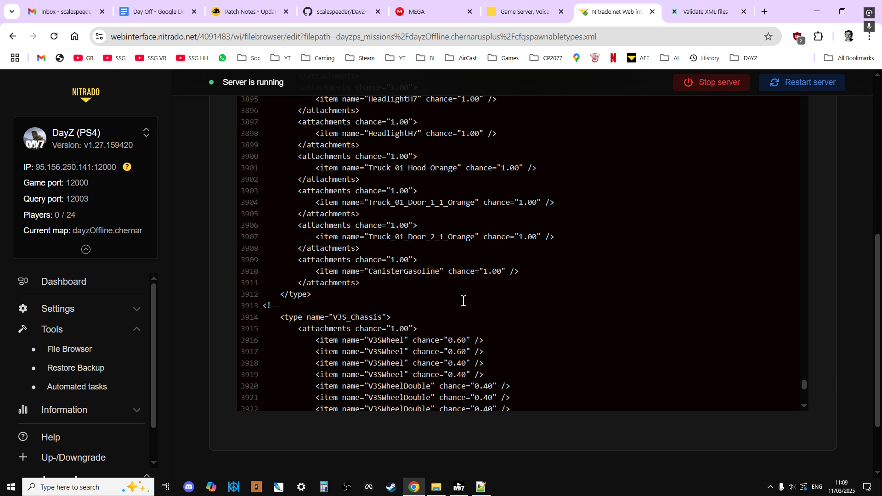
left_click(309, 294)
scroll(785, 368, "up", 1)
scroll(808, 383, "up", 2)
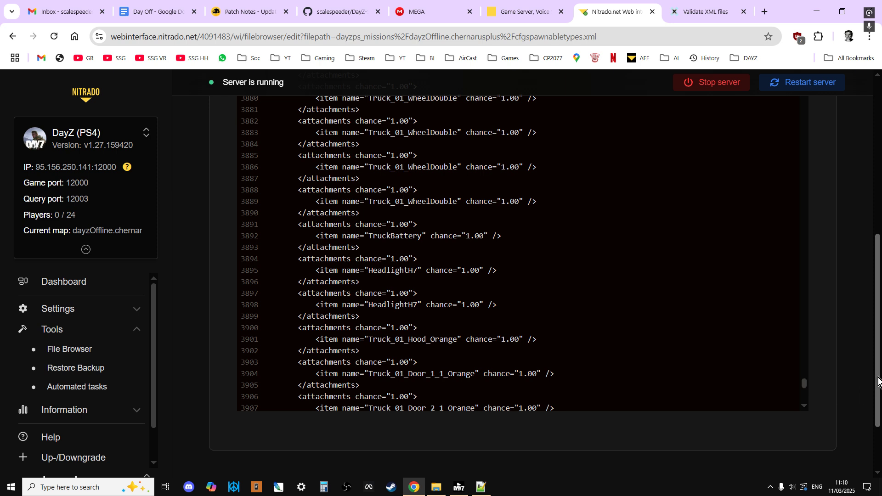
scroll(880, 379, "up", 7)
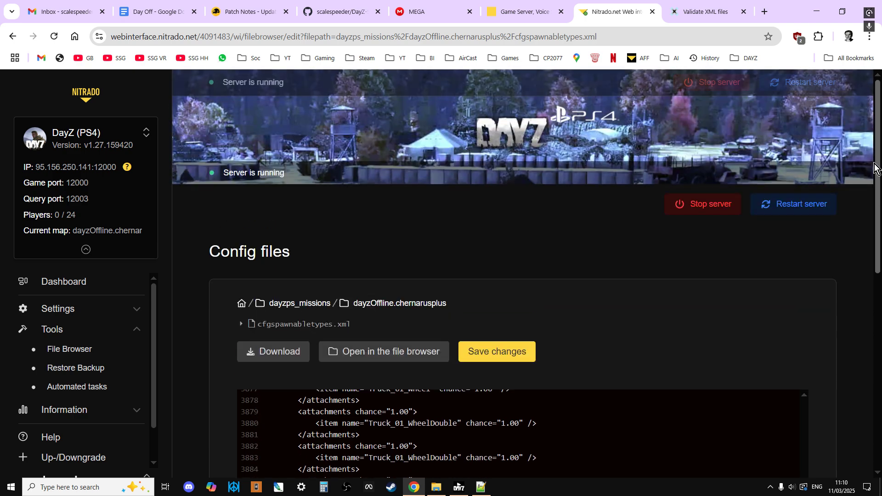
Switch to GitHub and view the DayZ-Simple-Complete-Vehicles-For-Community-Server repository page from the top.
left_click(339, 12)
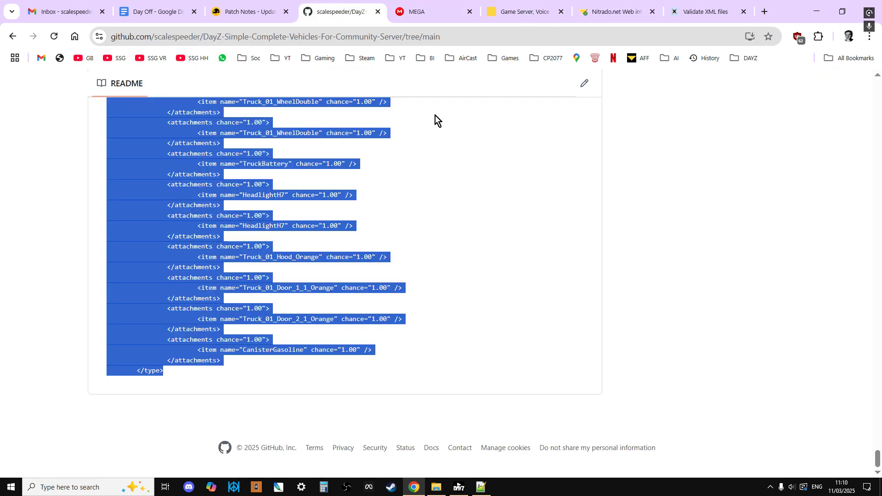
left_click_drag(878, 459, 877, 80)
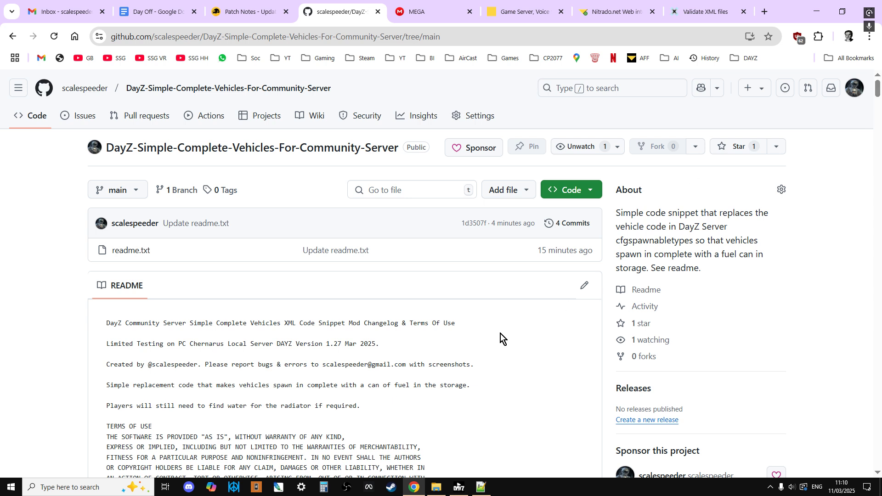